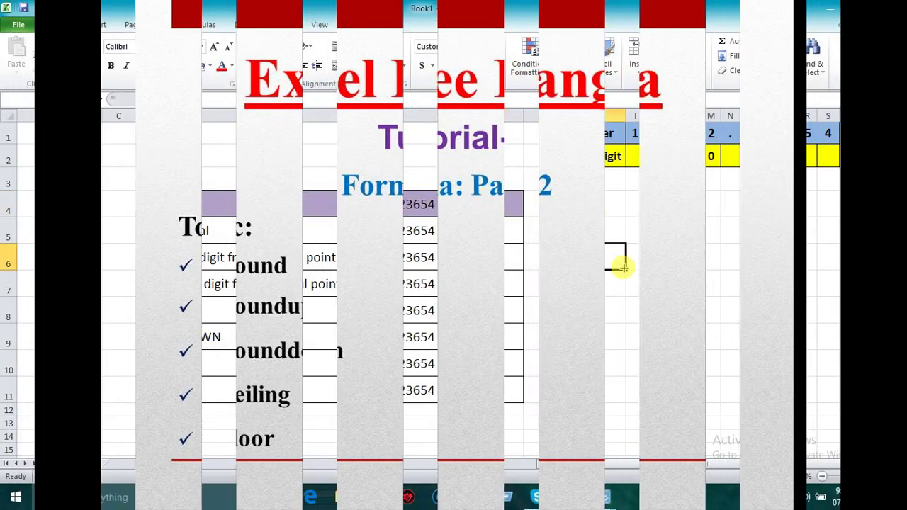
Review the ROUND, ROUNDUP, ROUNDDOWN, FLOOR and CEILING rows and the value 17522.23654
click(234, 203)
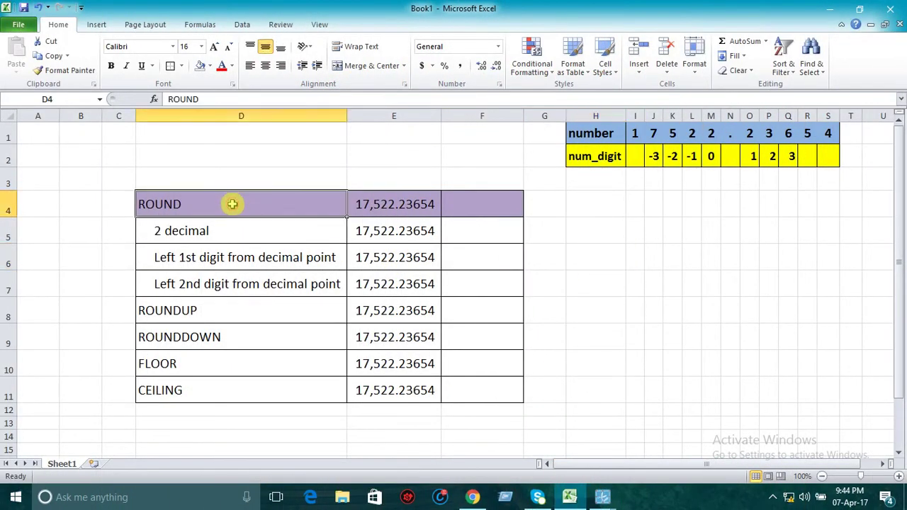
click(225, 310)
click(219, 339)
click(210, 362)
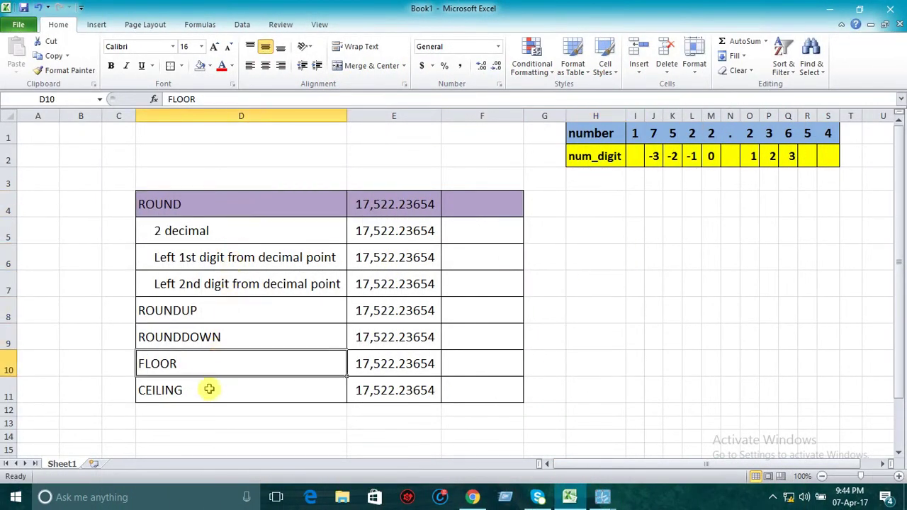
click(209, 390)
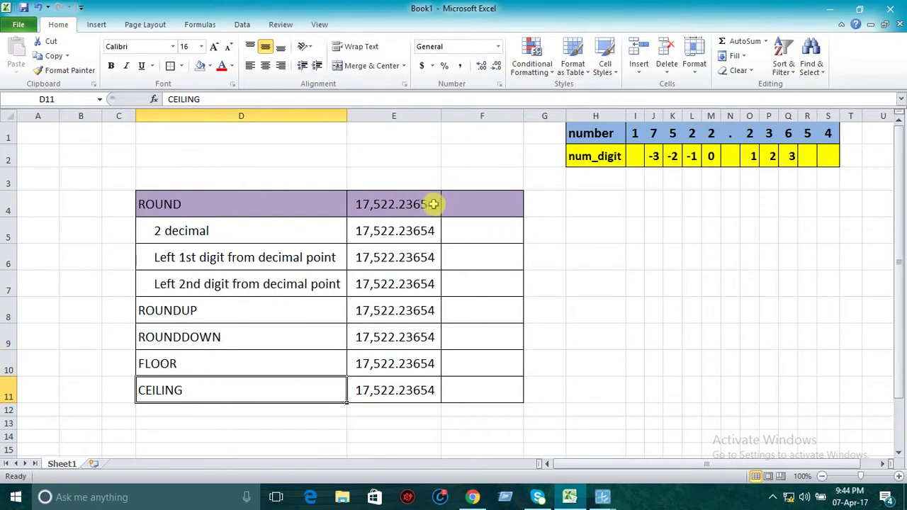
click(409, 198)
click(452, 204)
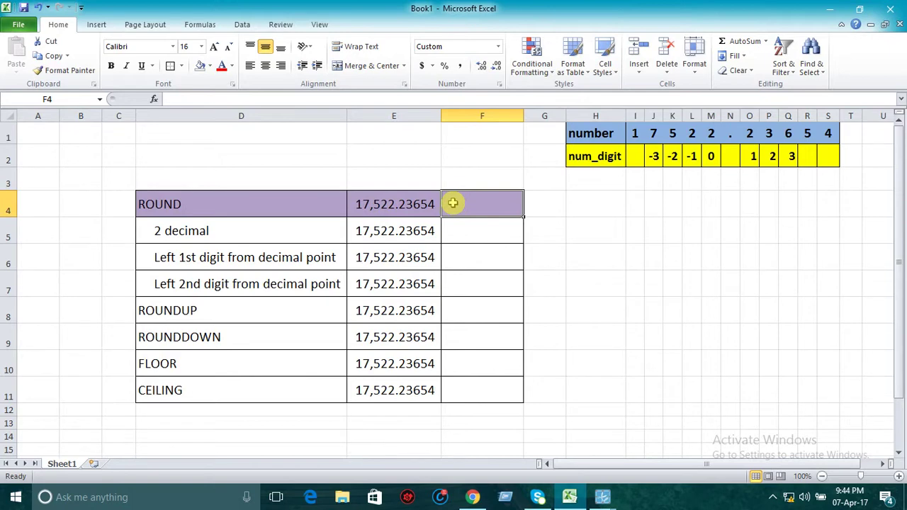
click(399, 205)
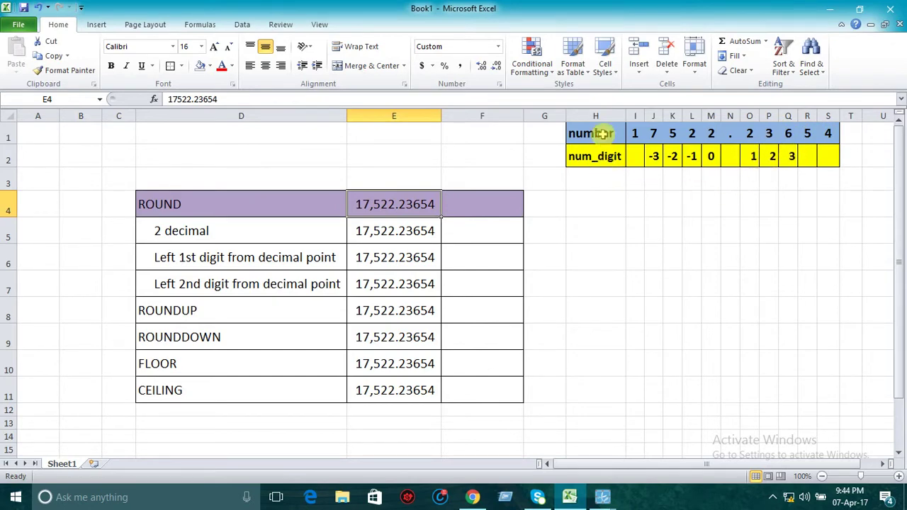
Enter =ROUND(E5,2) in F5 so it returns 17,522.24
click(488, 230)
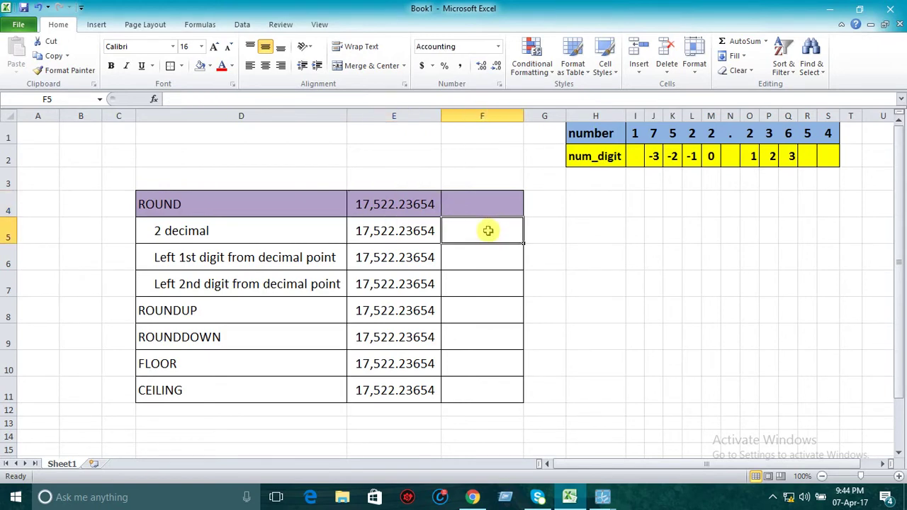
text(=)
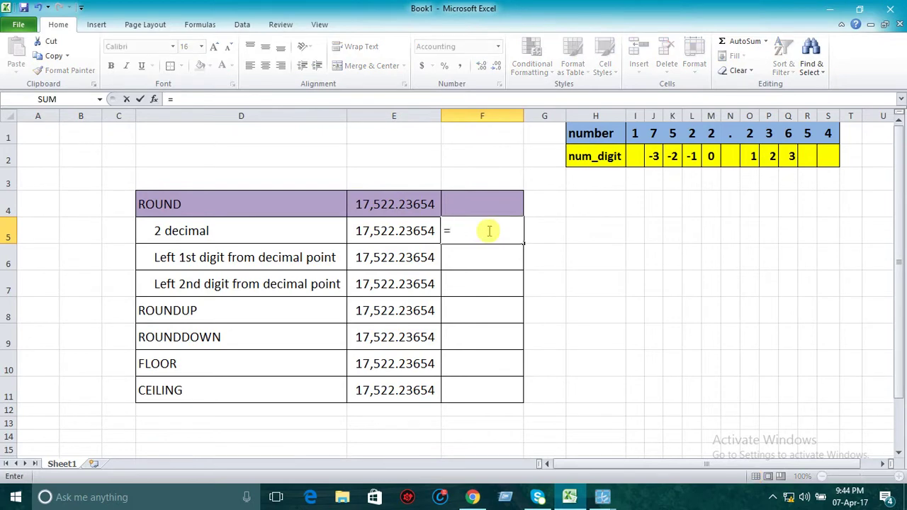
text(round)
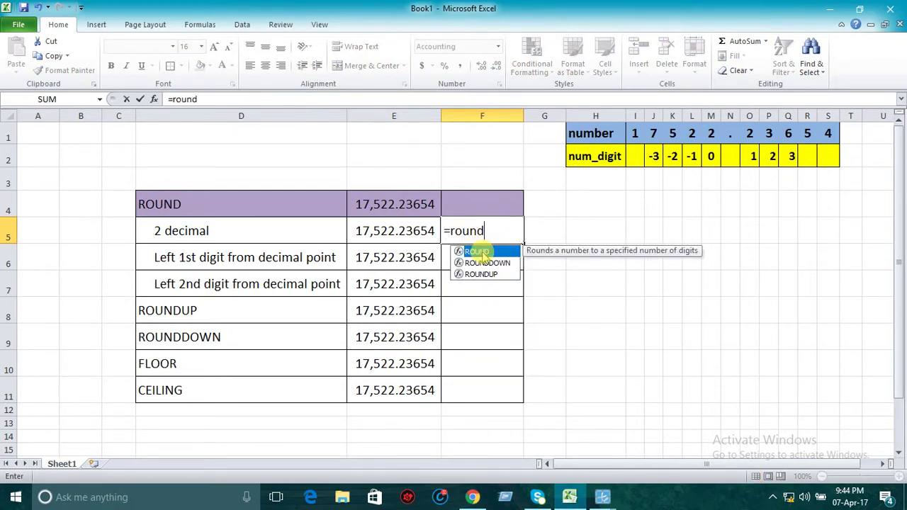
double_click(481, 252)
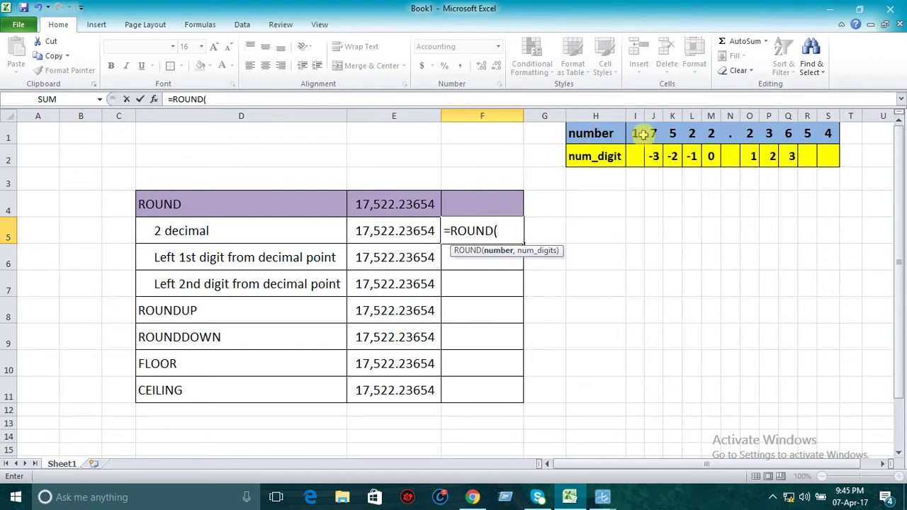
click(397, 230)
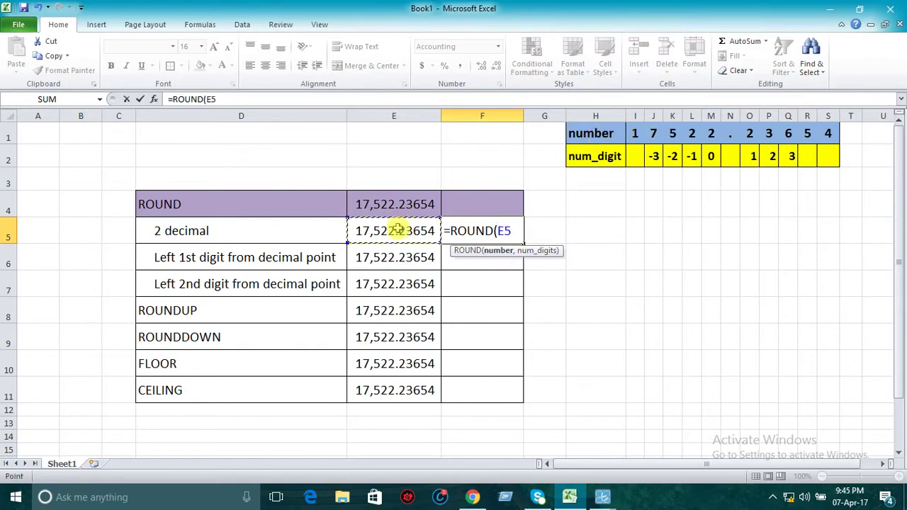
text(,2)
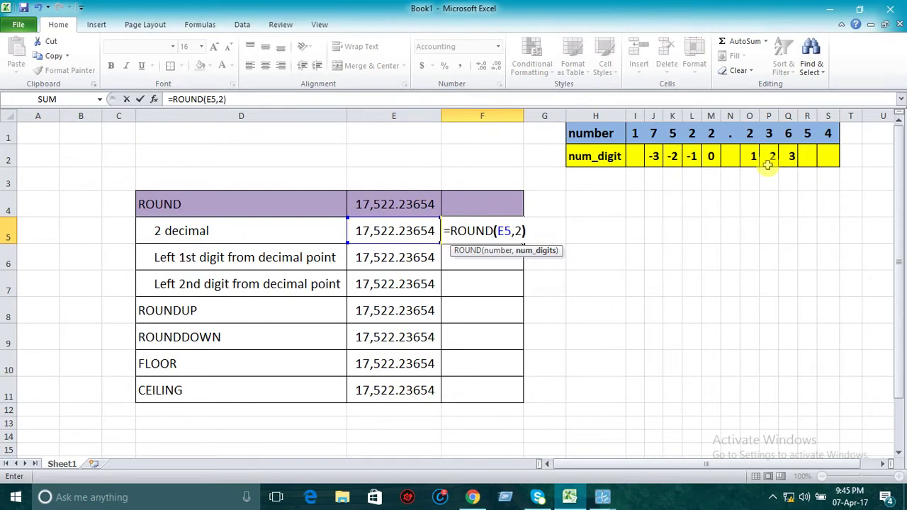
key(Return)
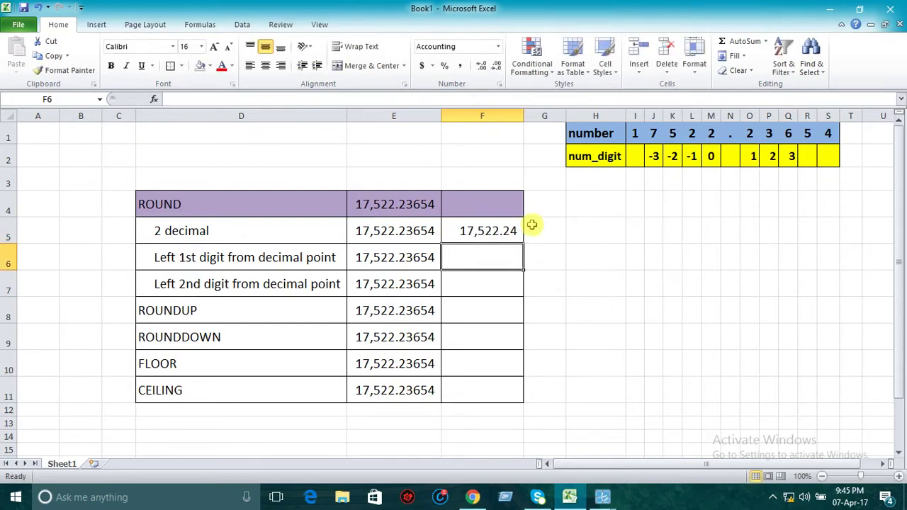
click(521, 234)
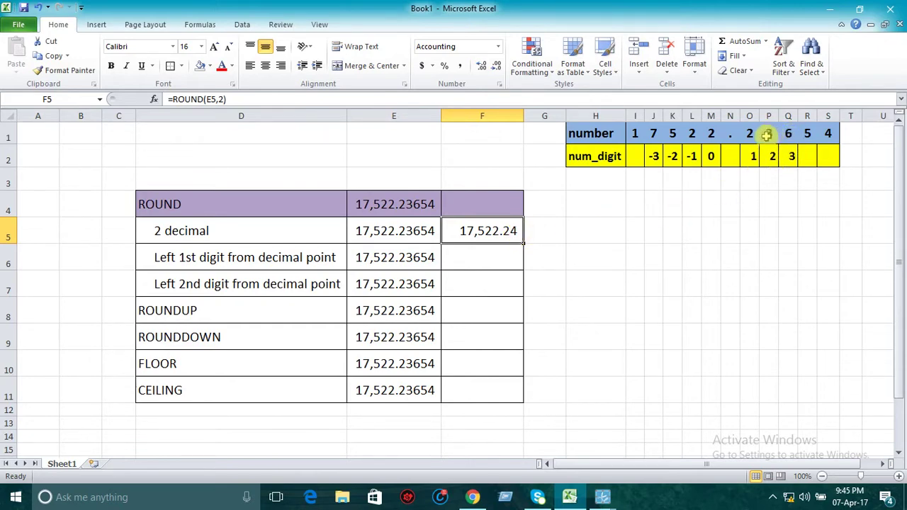
click(492, 255)
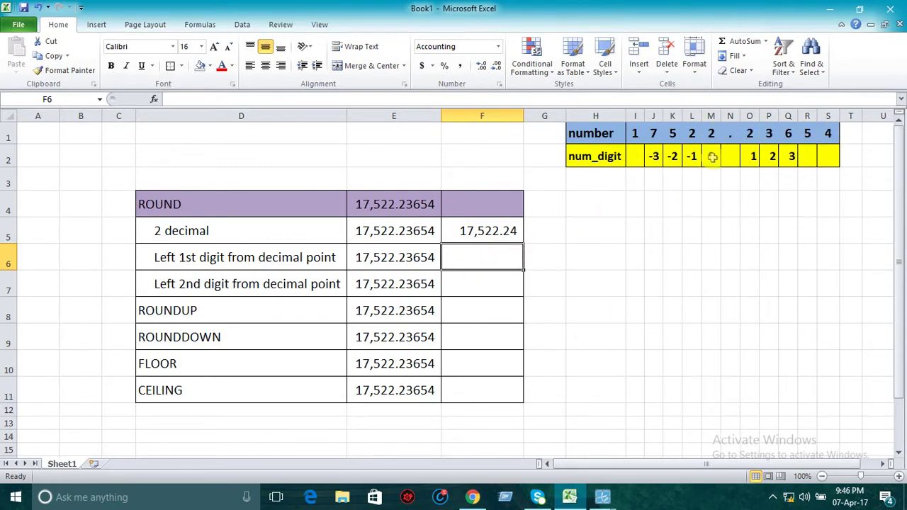
Enter =ROUND(E6,0) in F6, returning 17,522.00
text(=)
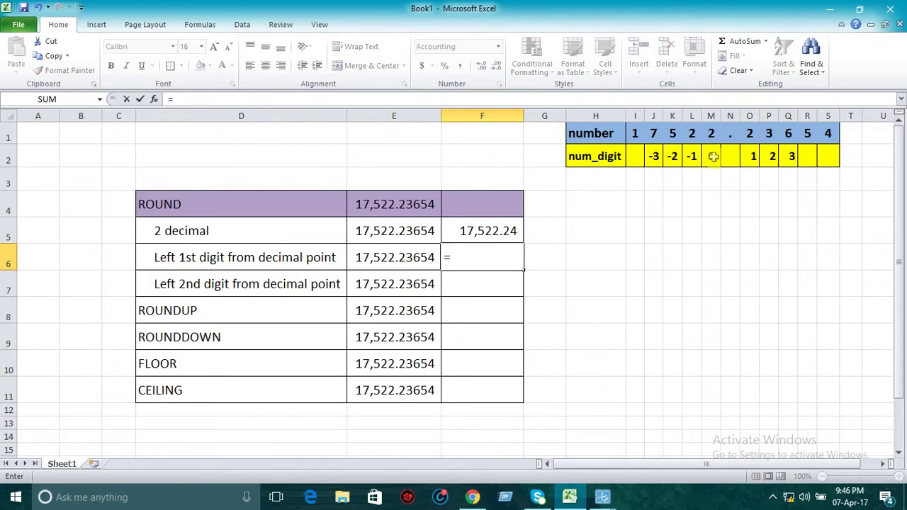
text(Round)
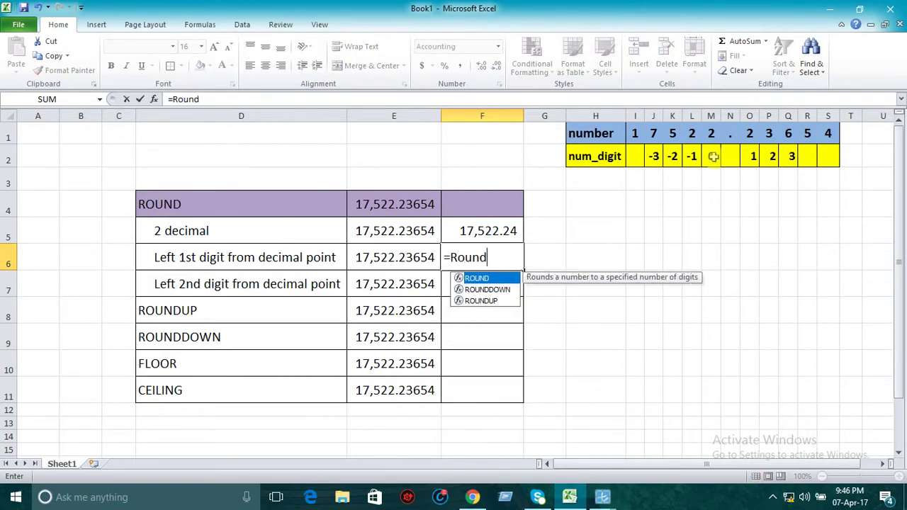
text(()
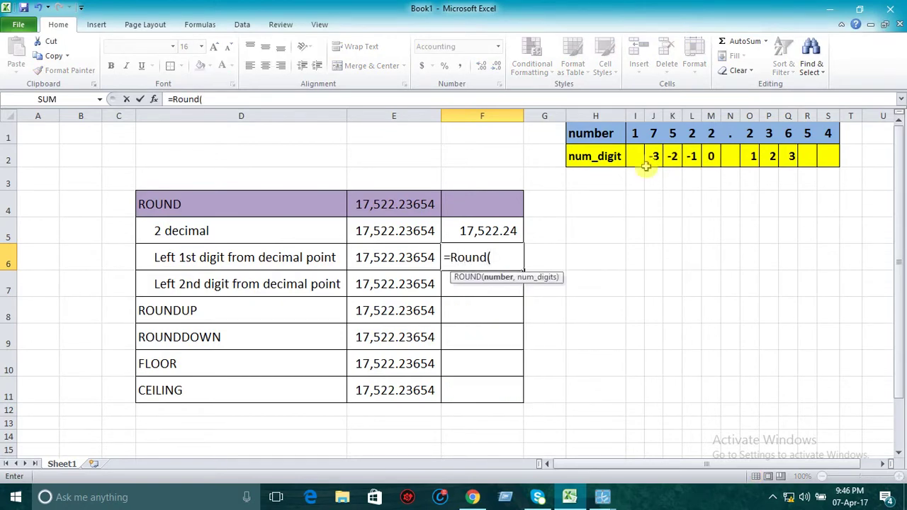
click(426, 254)
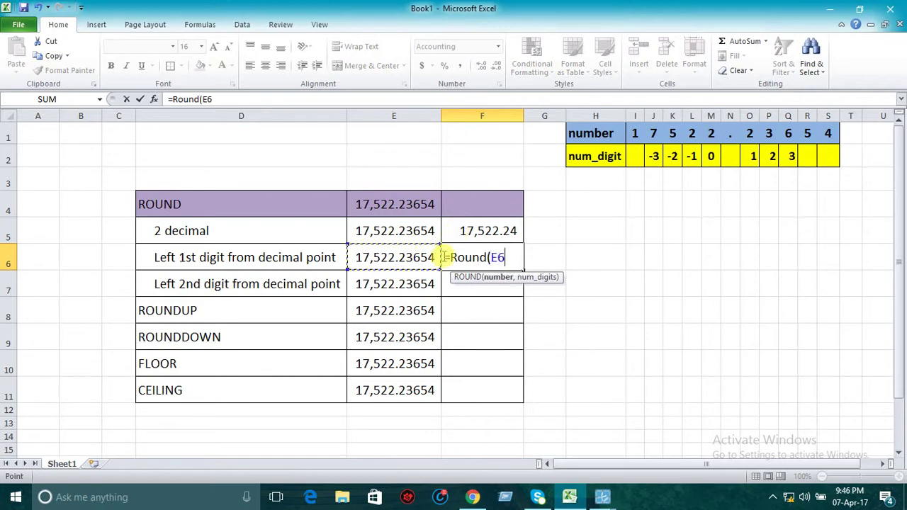
text(,0)
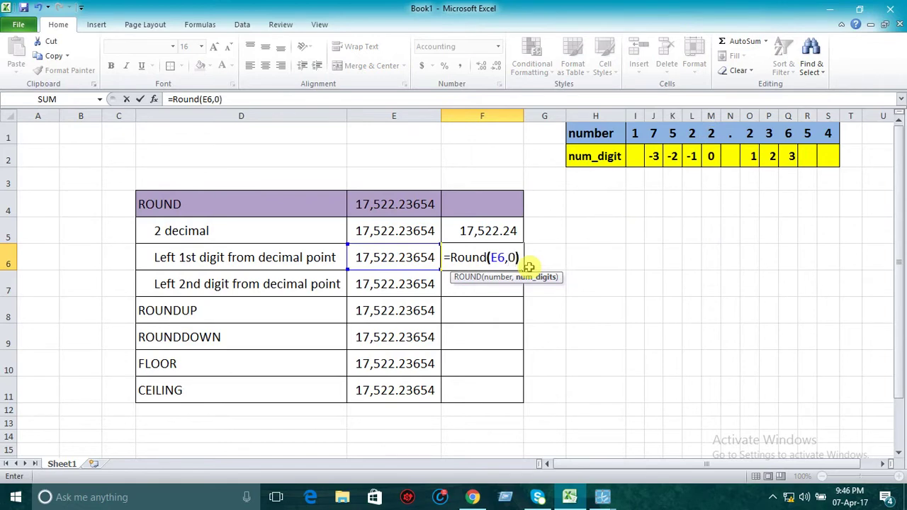
key(Return)
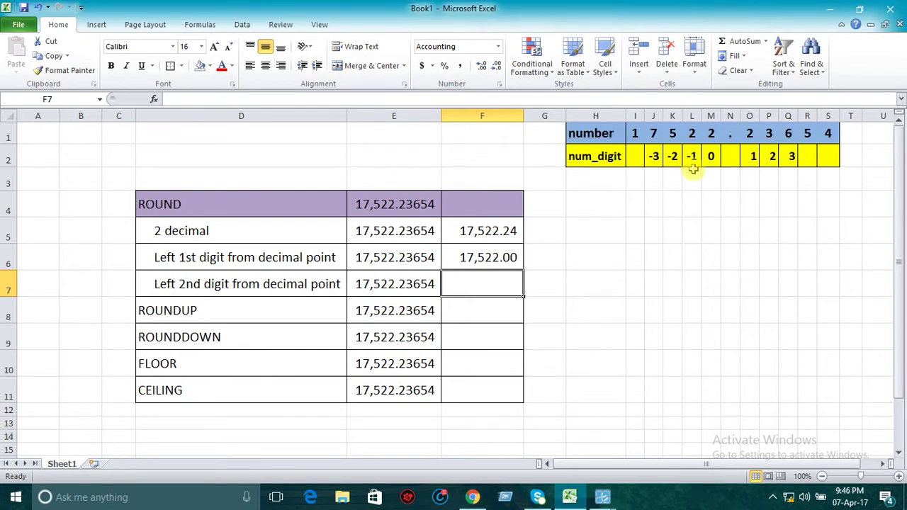
Enter =ROUND(E7,-1) in F7, returning 17,520.00
text(=)
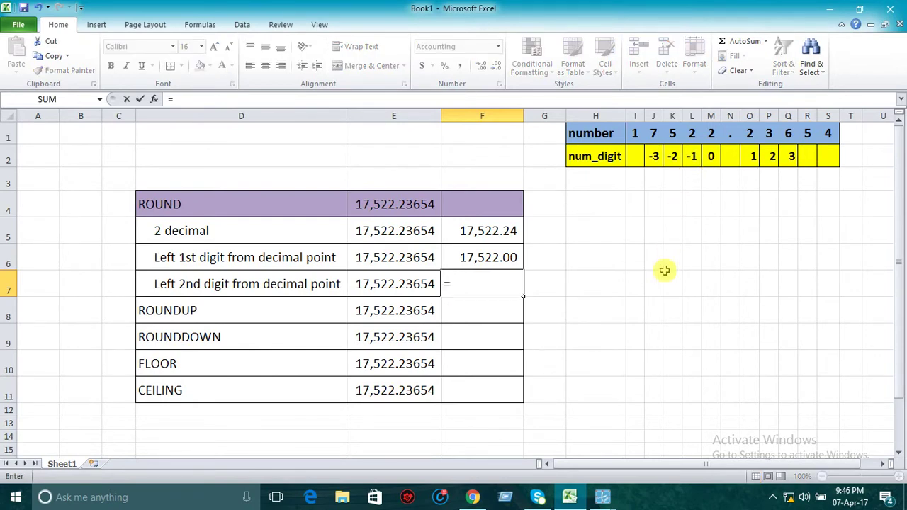
text(round)
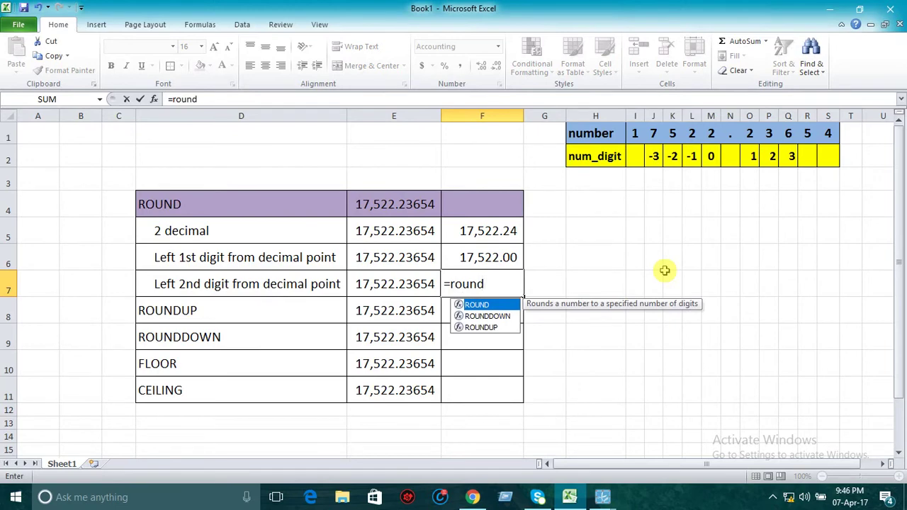
text(9)
key(BackSpace)
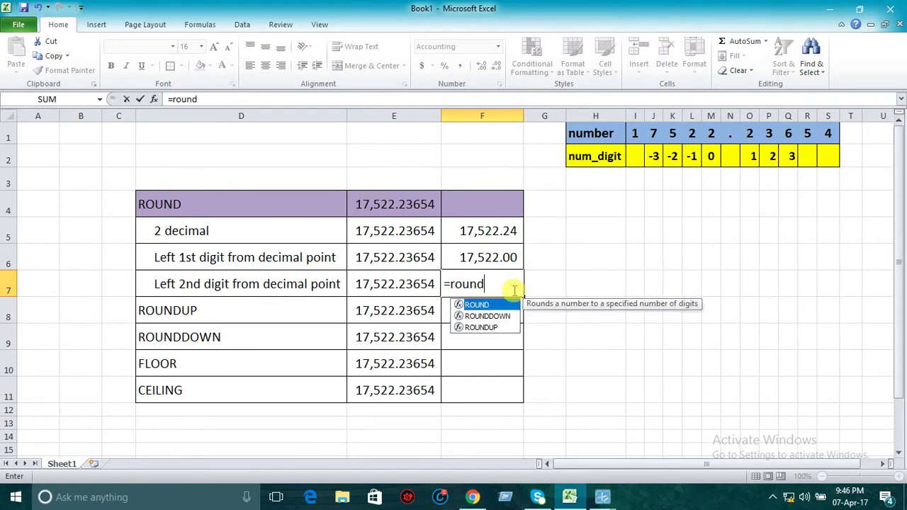
text(()
click(424, 283)
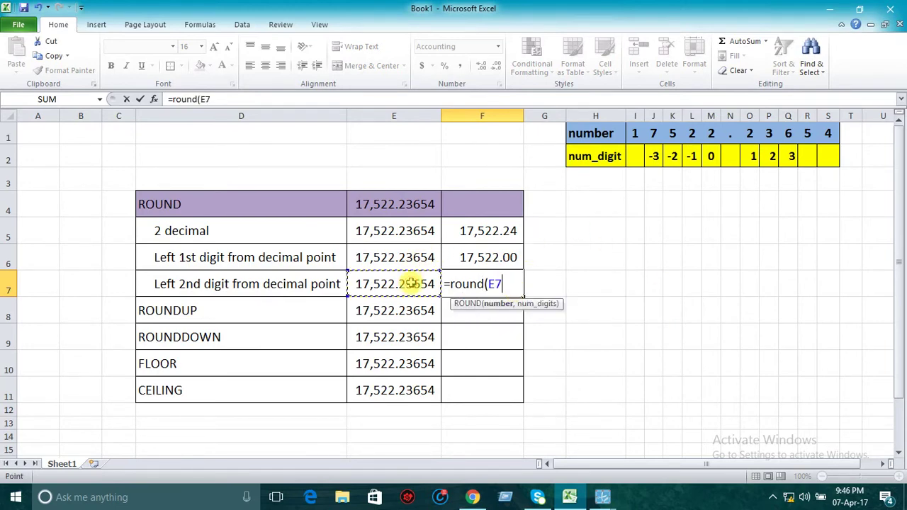
text(,-1)
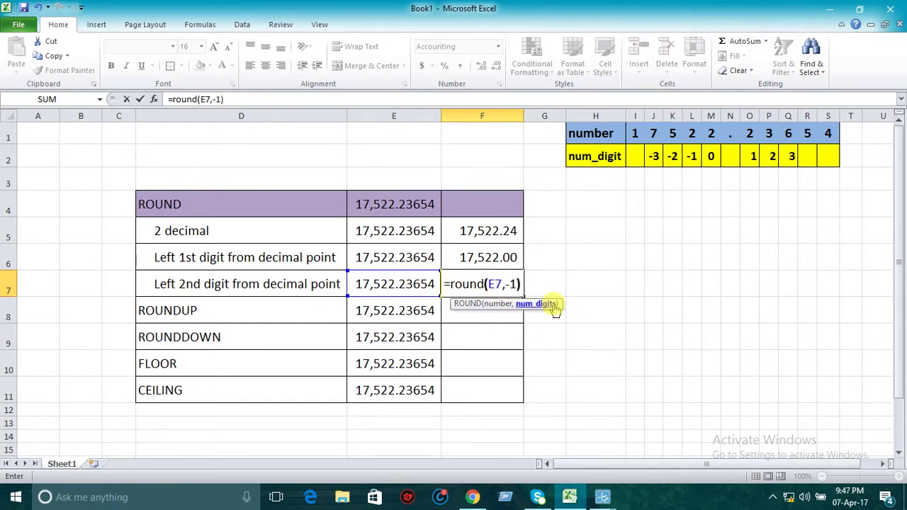
key(Return)
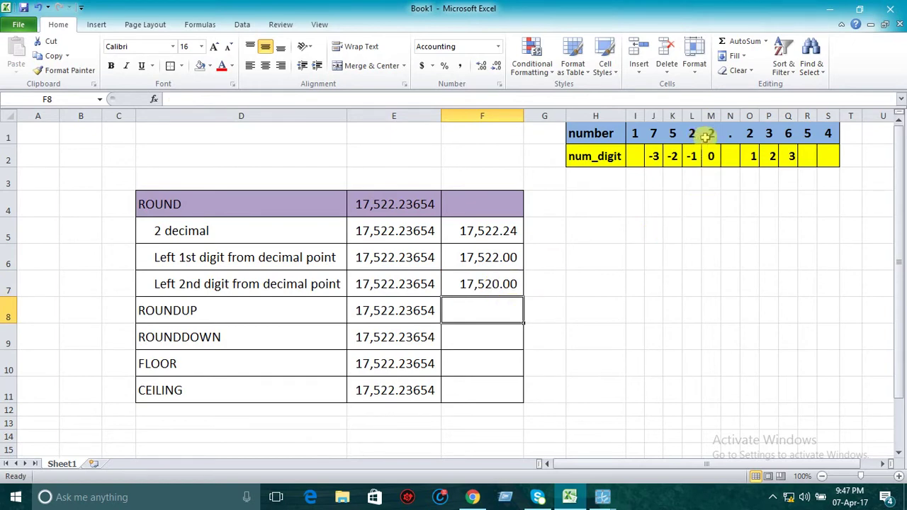
key(Right)
key(Right)
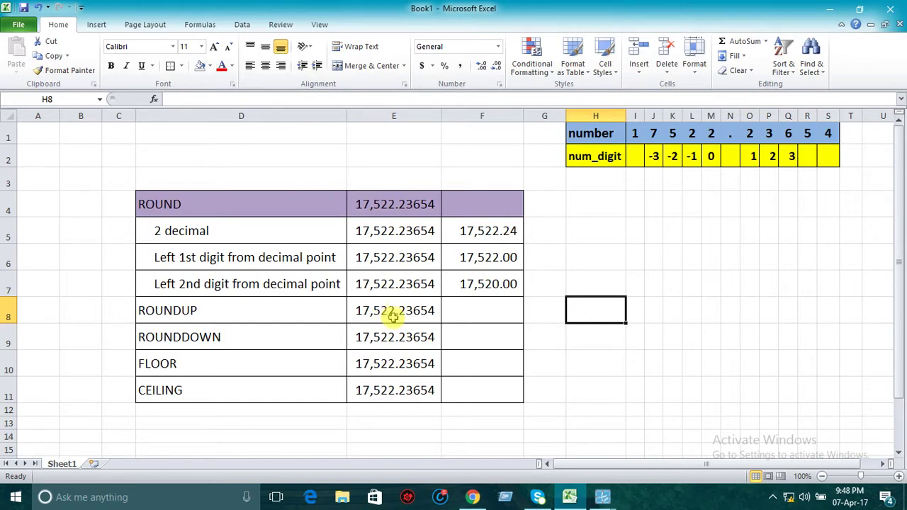
click(461, 311)
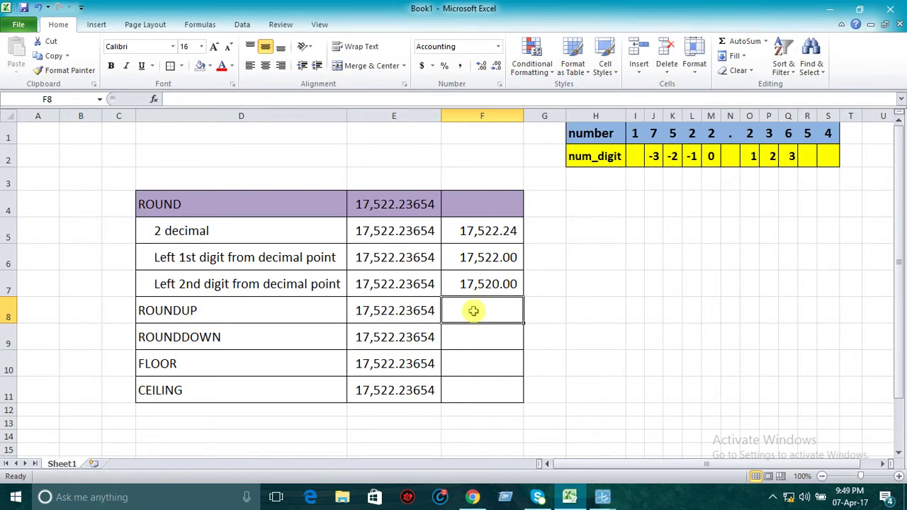
Enter =ROUNDUP(E8,-1) in F8, returning 17,530.00
text(=)
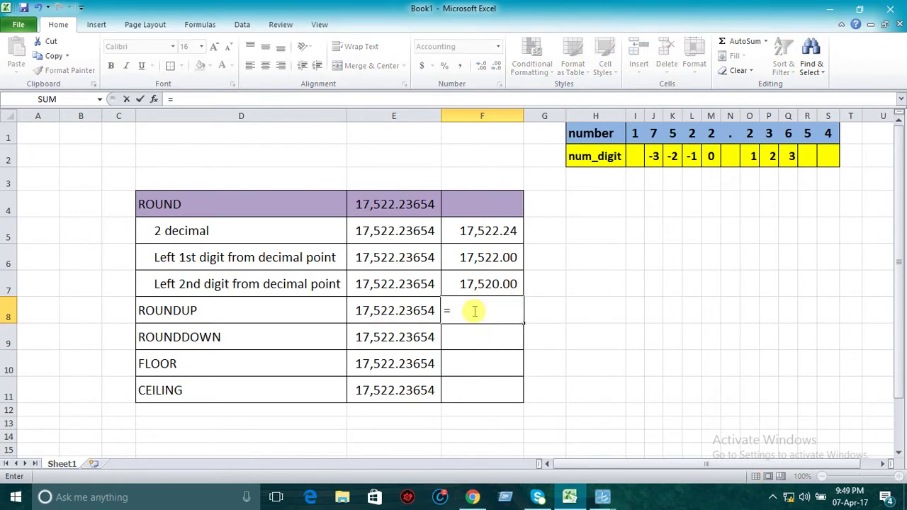
text(round)
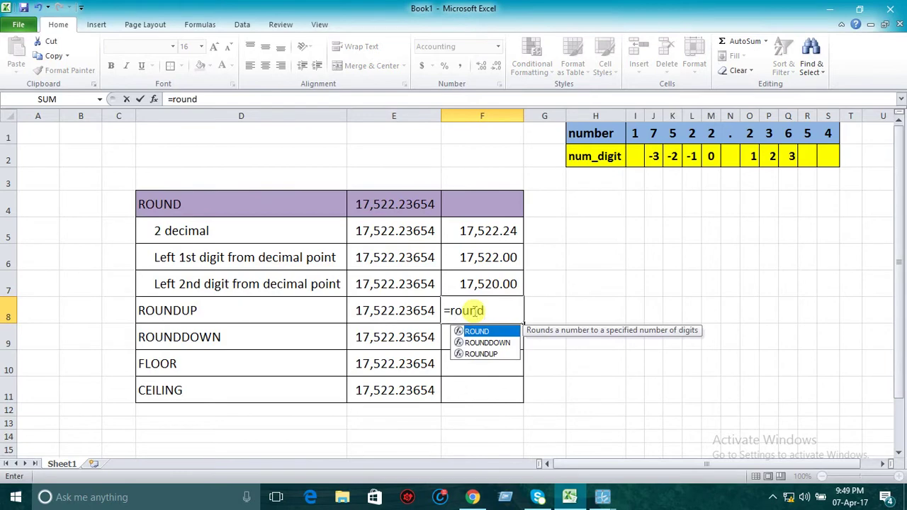
text(up)
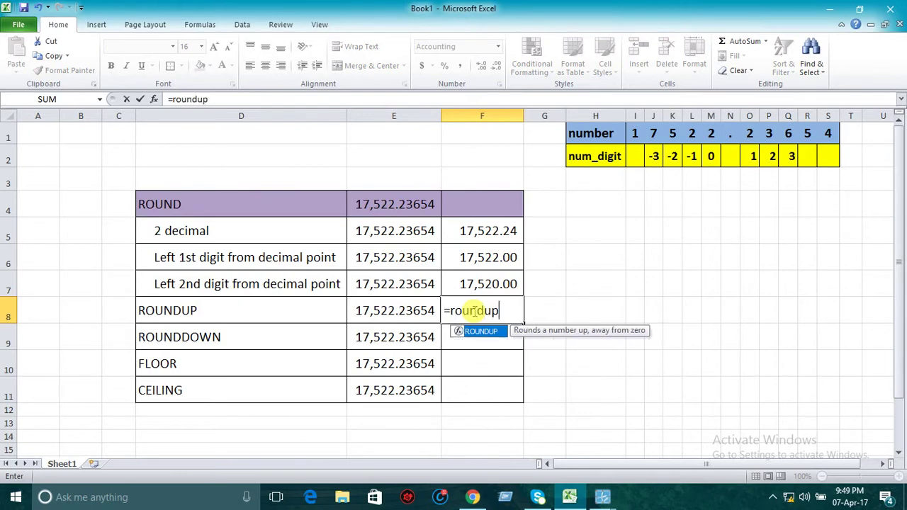
text(()
click(418, 311)
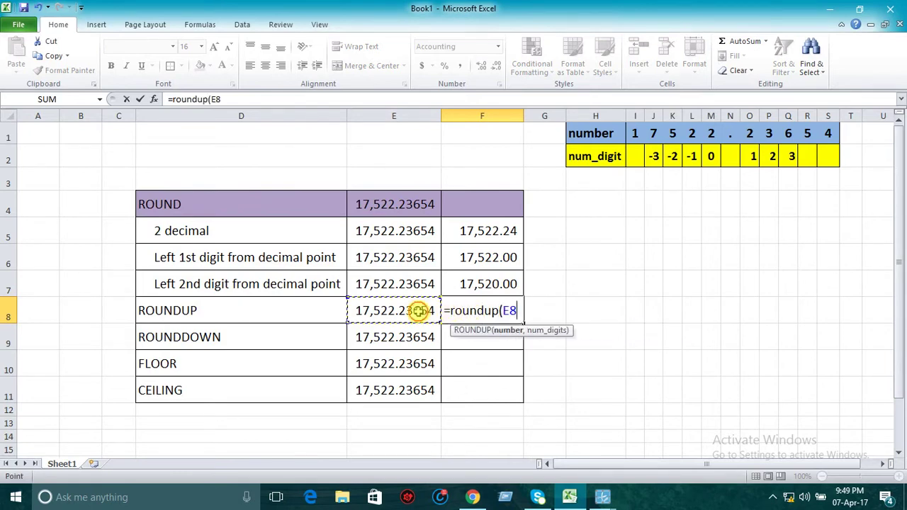
text(,)
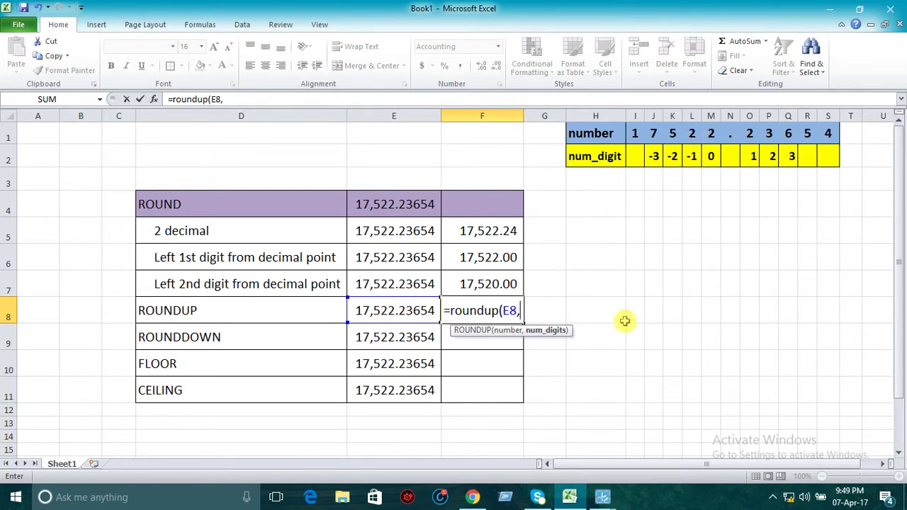
text(-1)
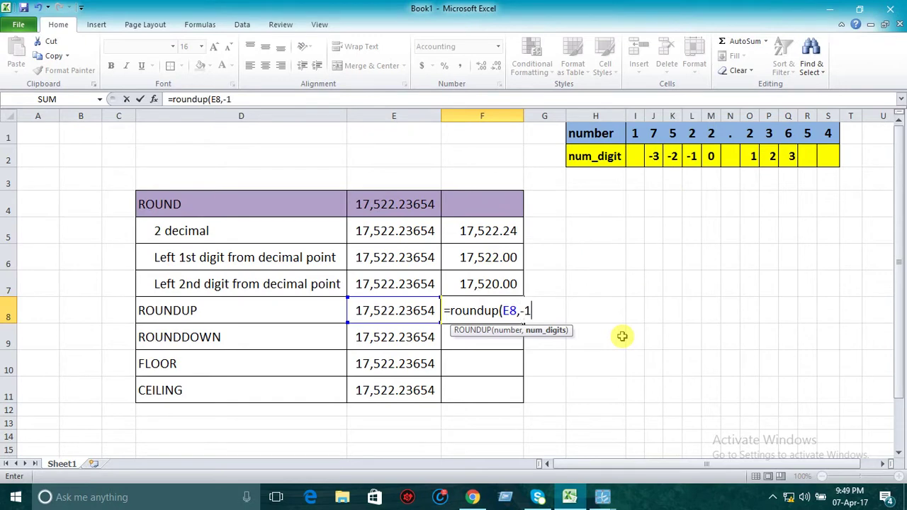
text())
key(Return)
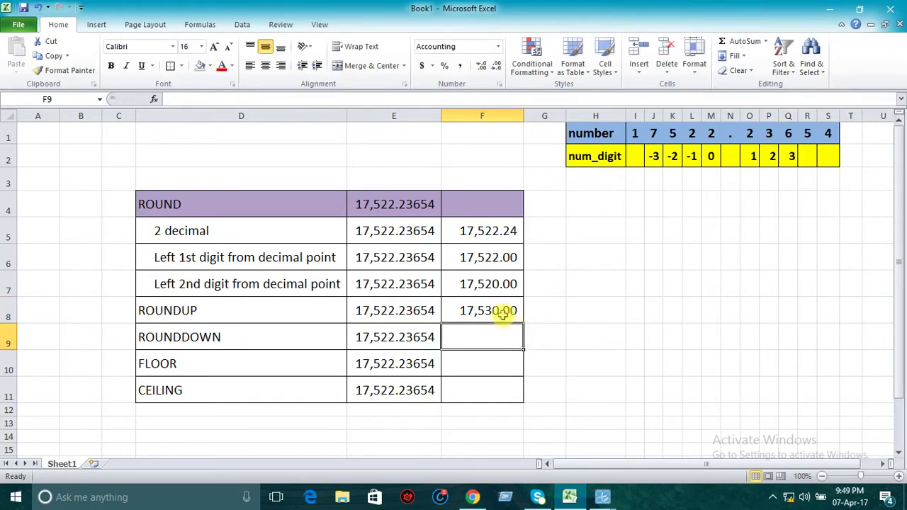
click(502, 314)
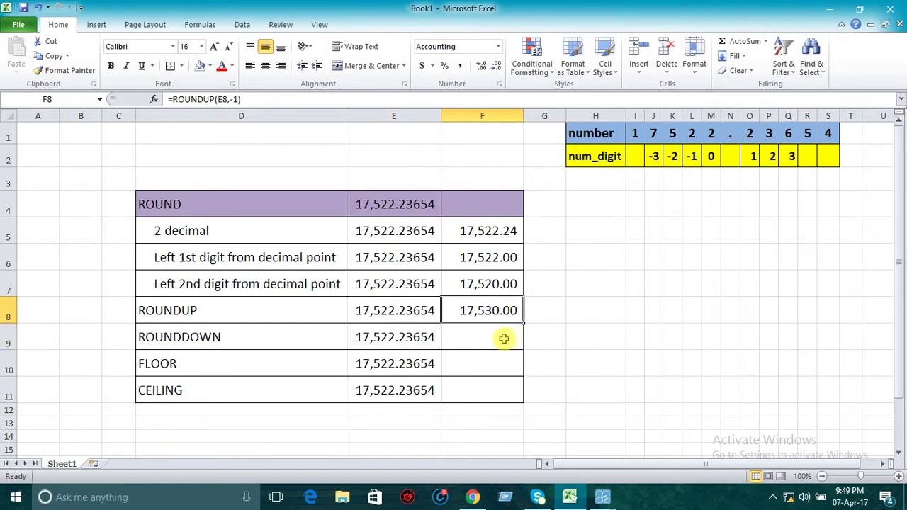
click(504, 339)
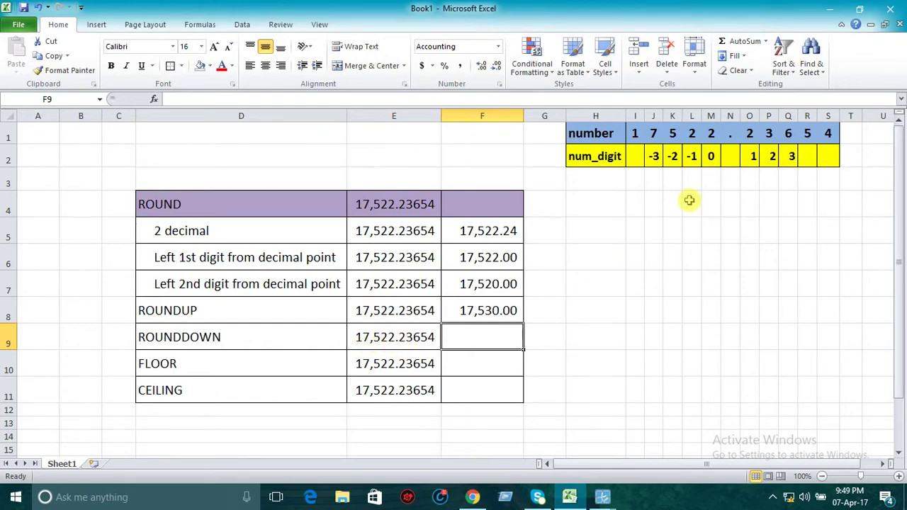
Point out the 0, -1 and -2 digit positions in the num_digit row
click(711, 157)
text(0)
click(692, 156)
click(673, 157)
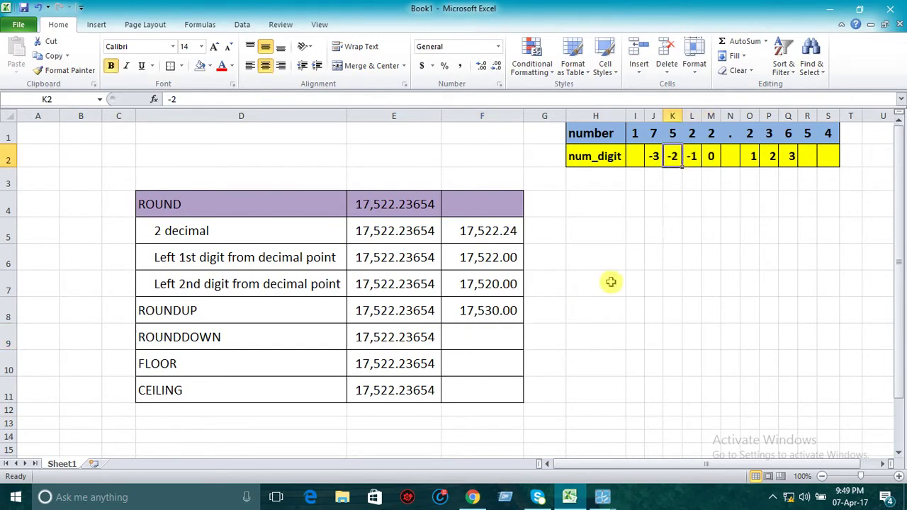
click(479, 339)
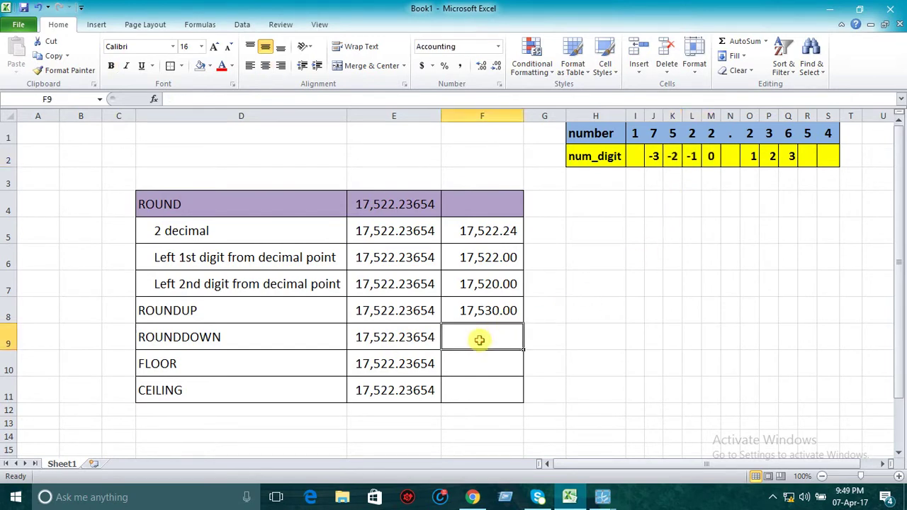
Enter =ROUNDDOWN(E9,-2) in F9, returning 17,500.00
text(=)
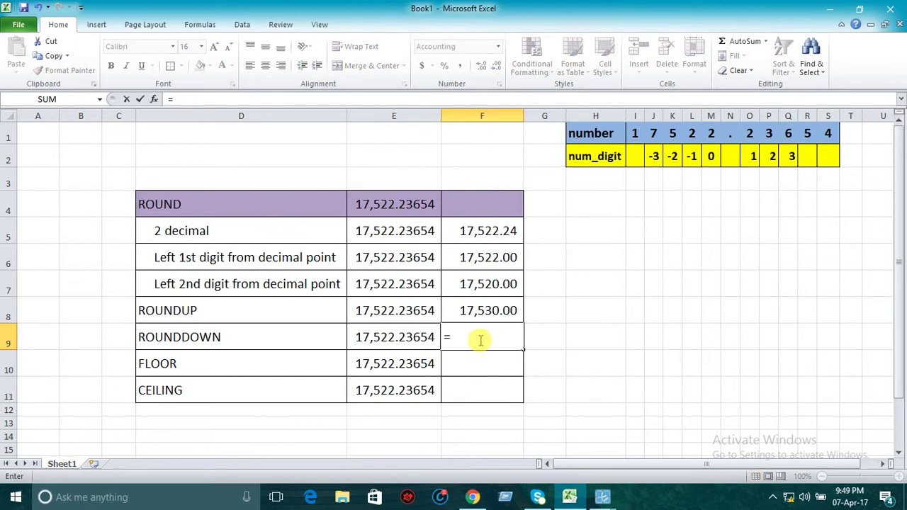
text(round)
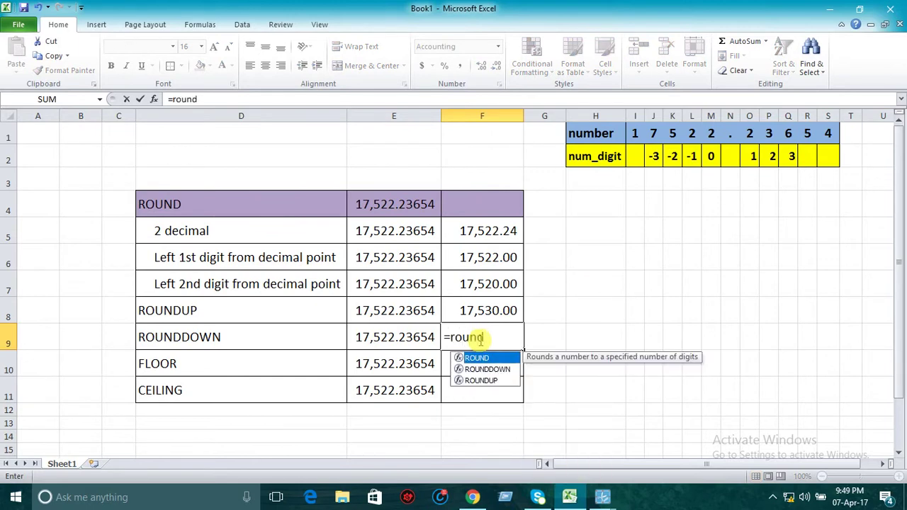
double_click(481, 369)
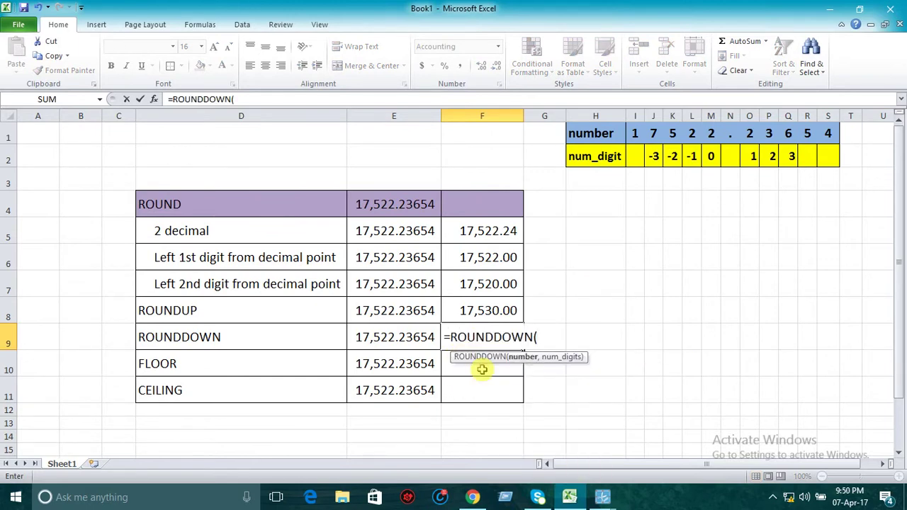
click(413, 338)
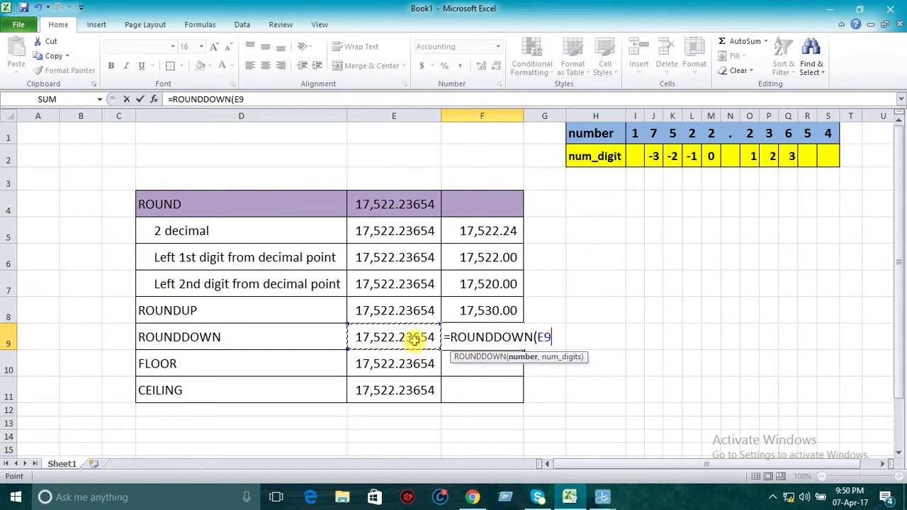
text(,-)
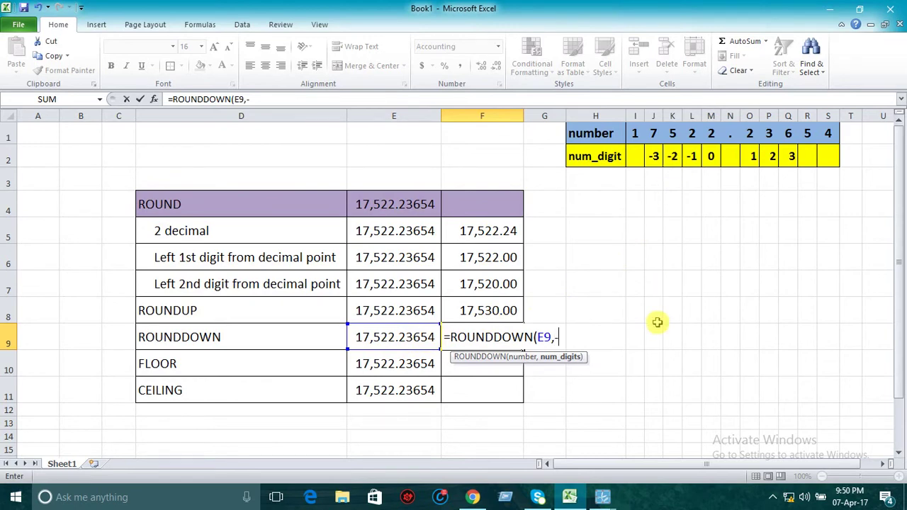
text(2))
key(Return)
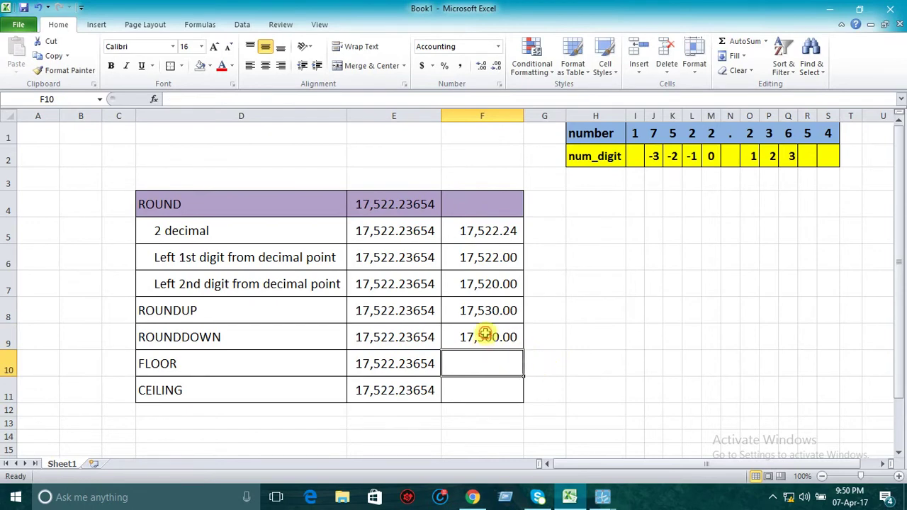
click(486, 333)
click(495, 311)
click(482, 359)
click(490, 330)
click(491, 312)
click(492, 333)
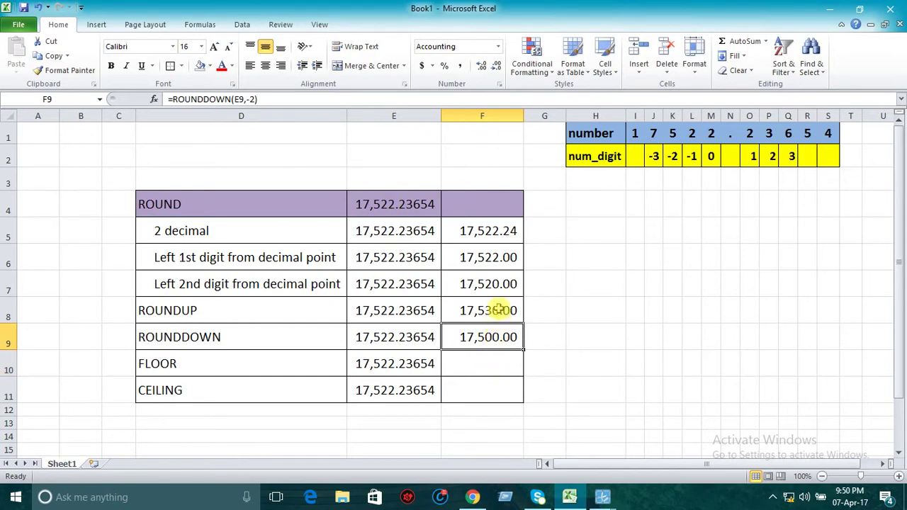
click(486, 367)
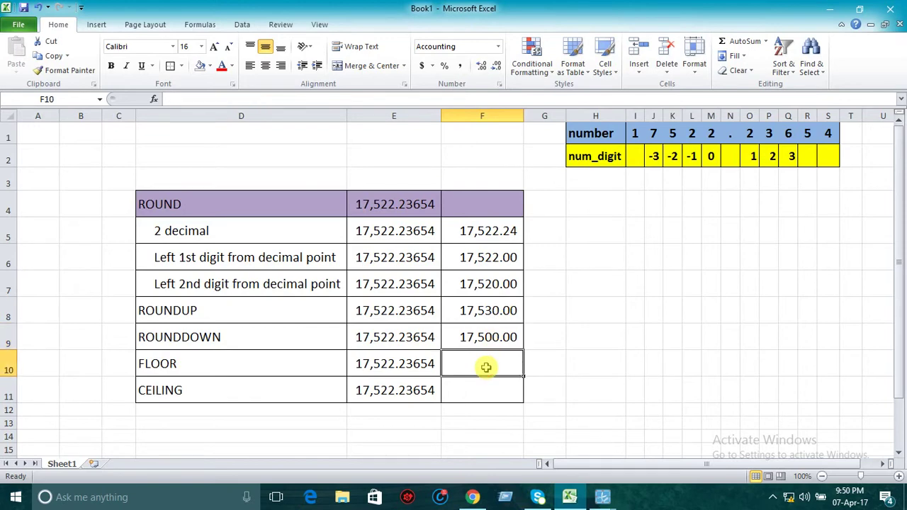
click(486, 309)
click(486, 336)
click(474, 367)
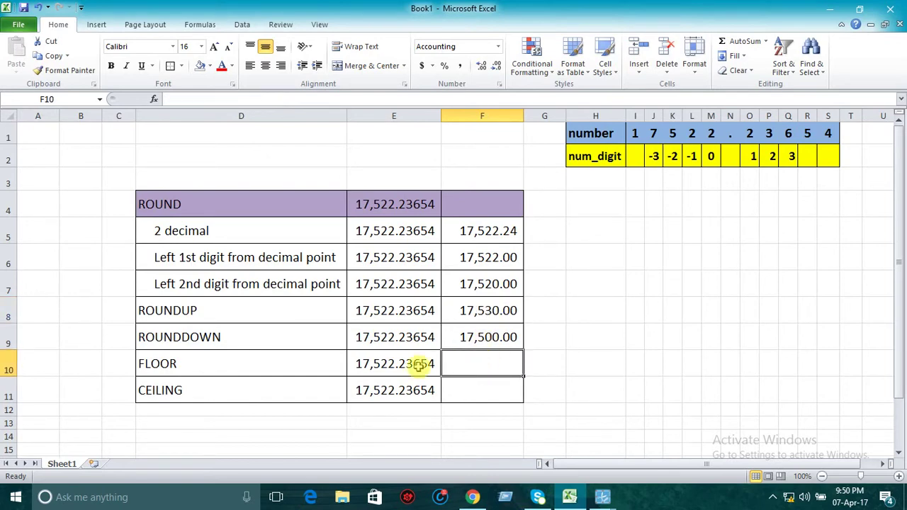
click(277, 369)
click(266, 388)
click(267, 369)
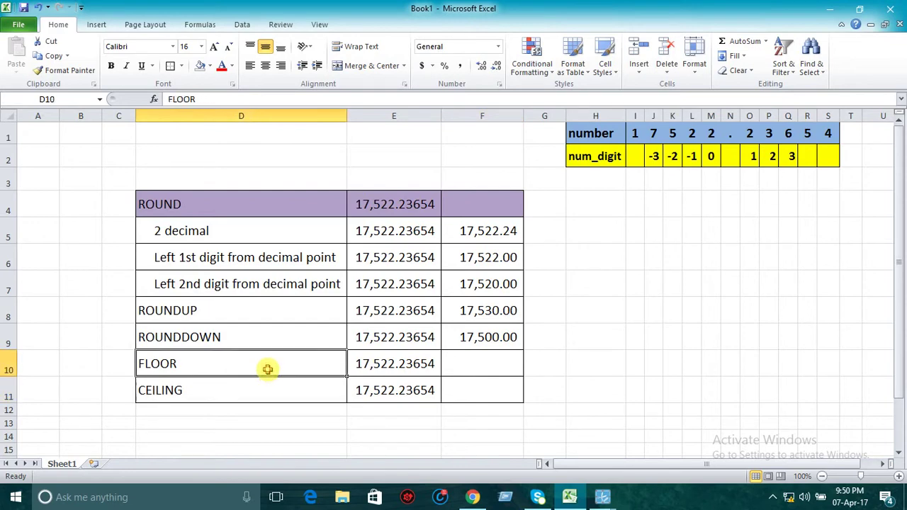
click(263, 381)
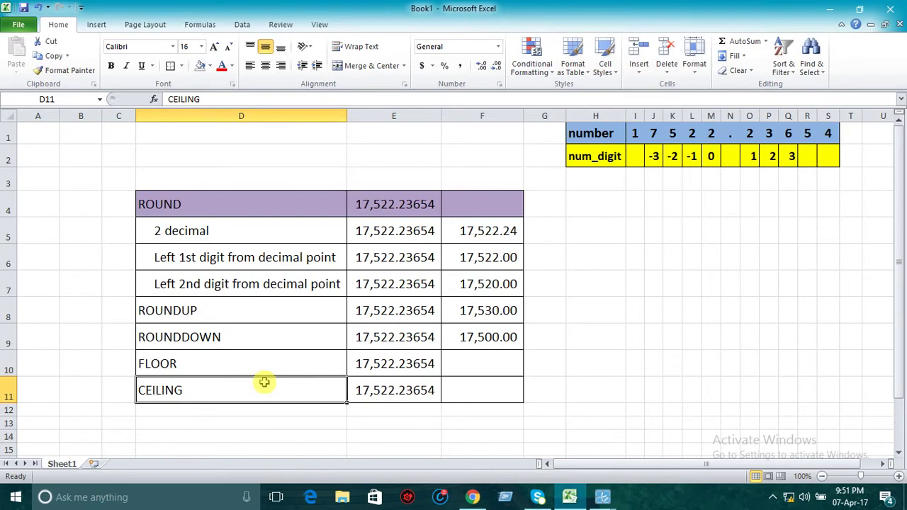
click(265, 365)
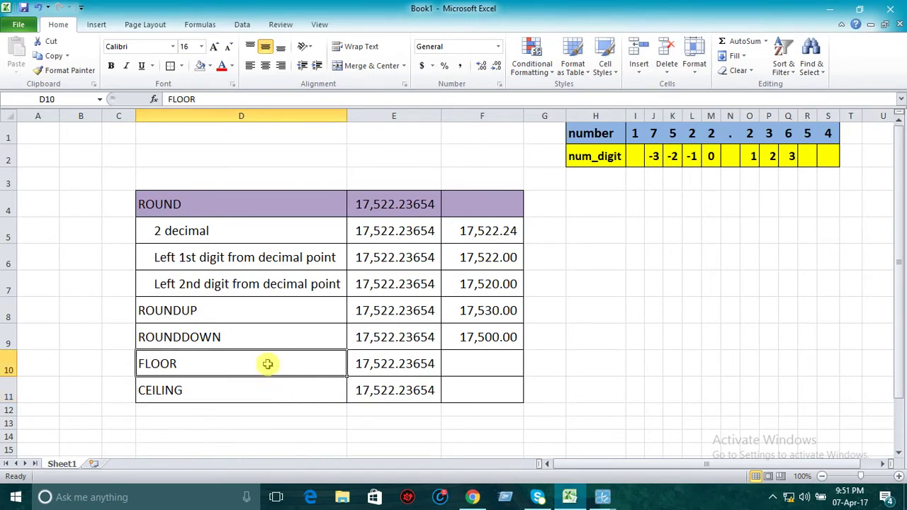
click(464, 365)
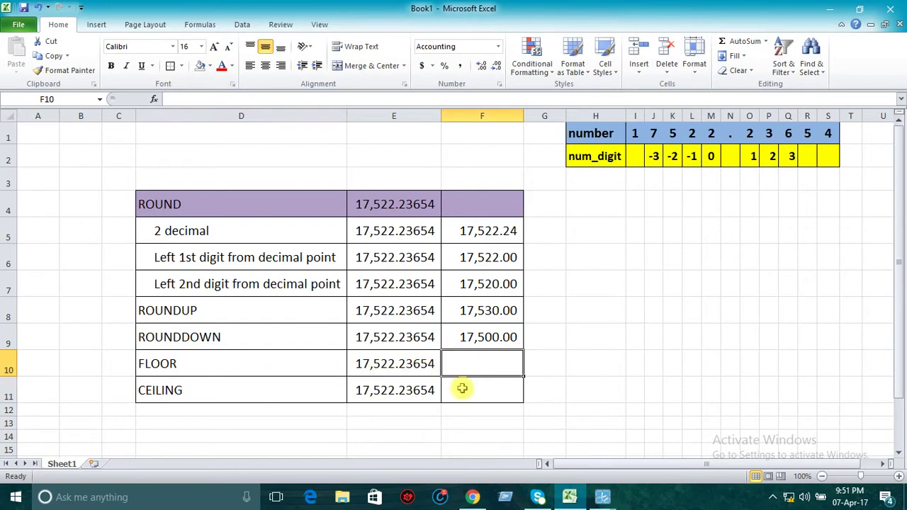
click(462, 382)
click(461, 362)
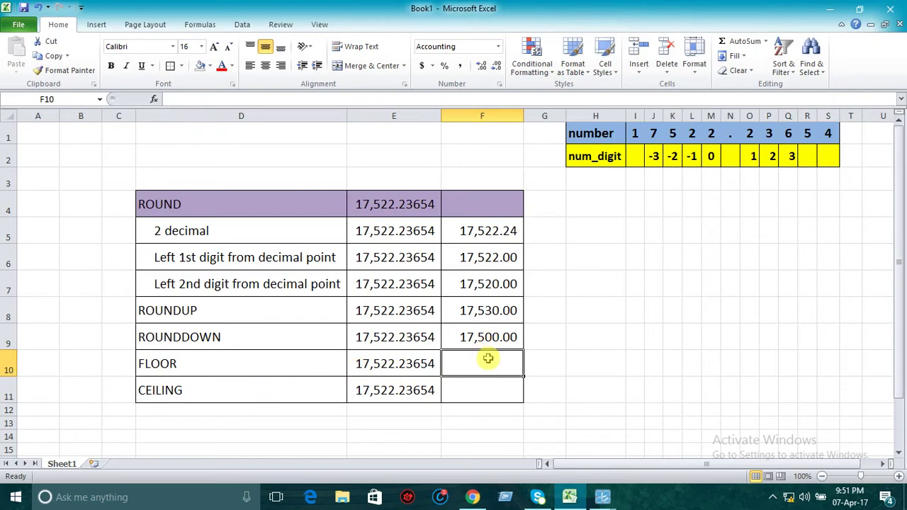
click(479, 390)
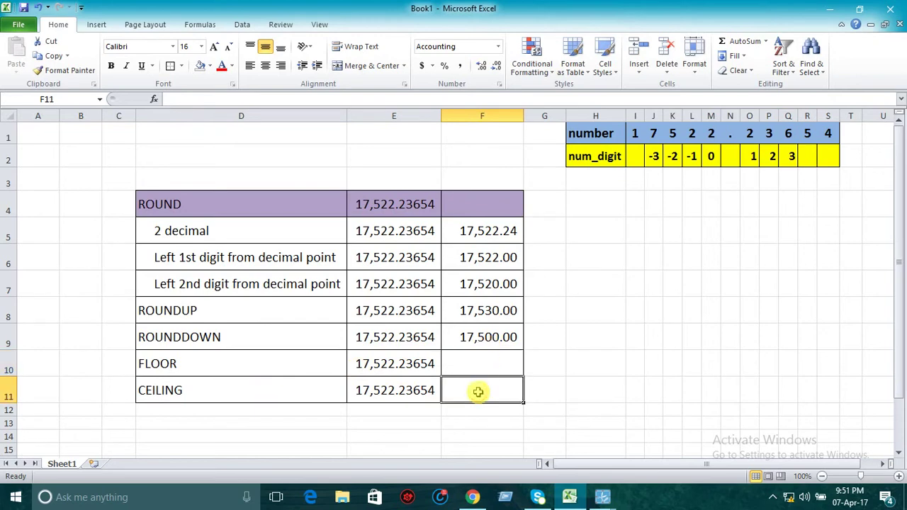
click(478, 364)
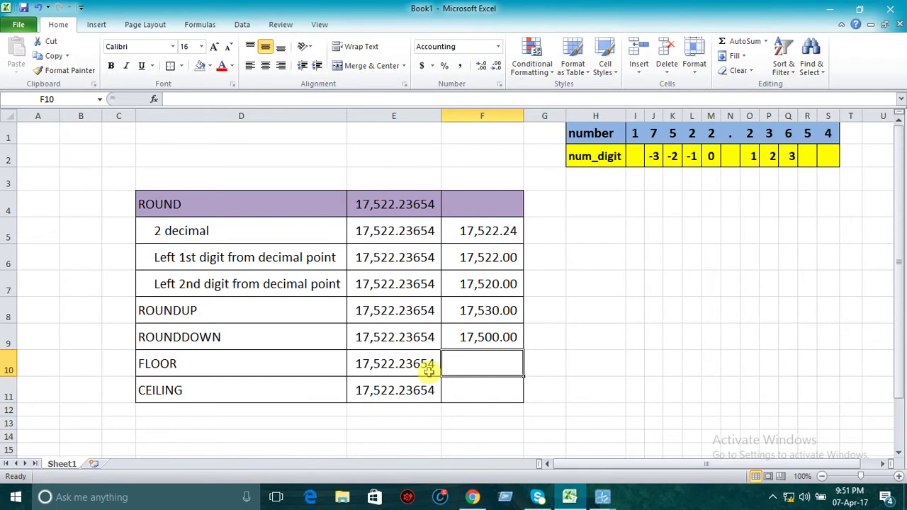
Enter =FLOOR(E10,5) in F10, returning 17,520.00
text(=)
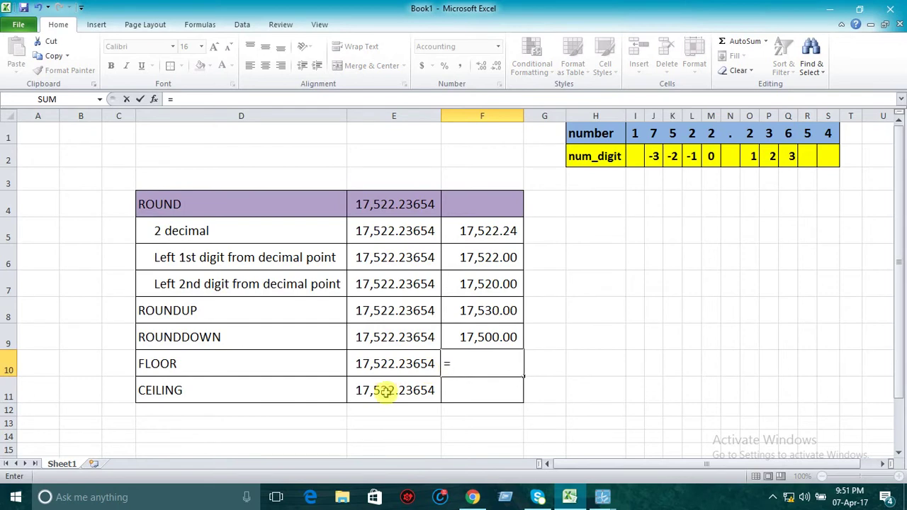
text(flo)
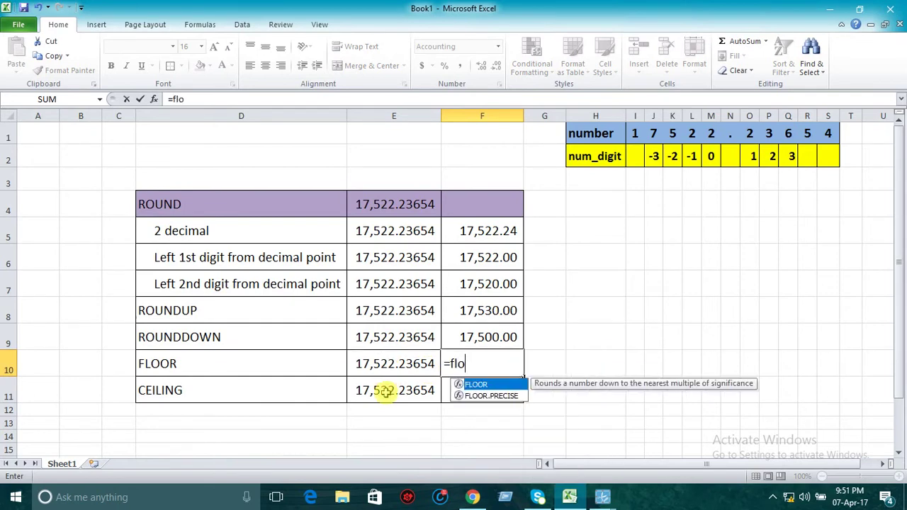
double_click(471, 385)
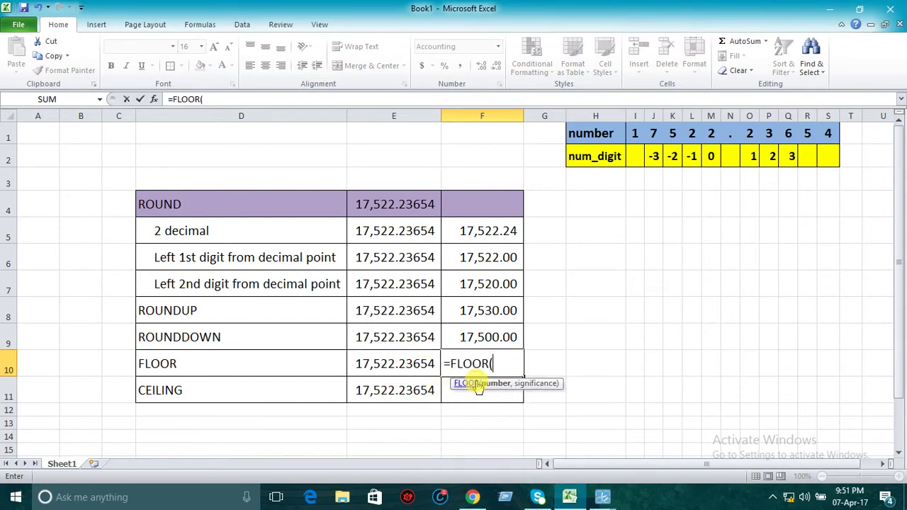
click(400, 363)
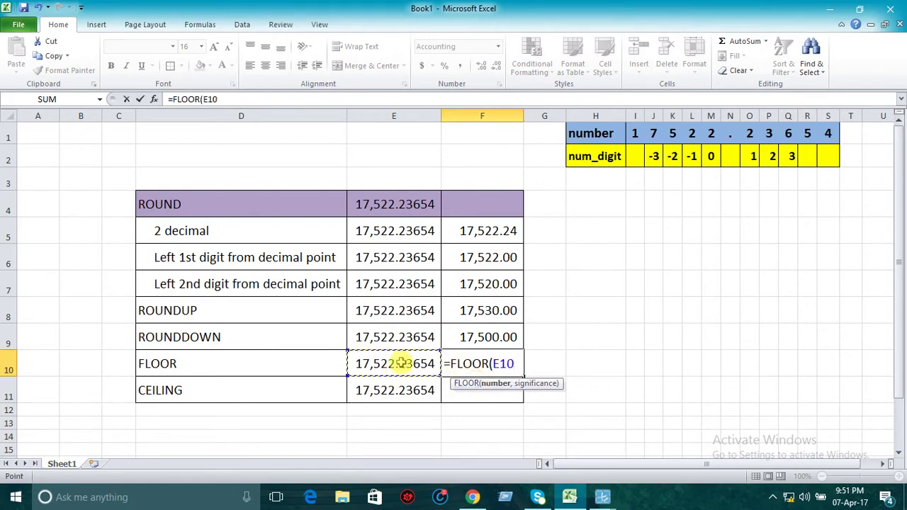
text(,)
text(5)
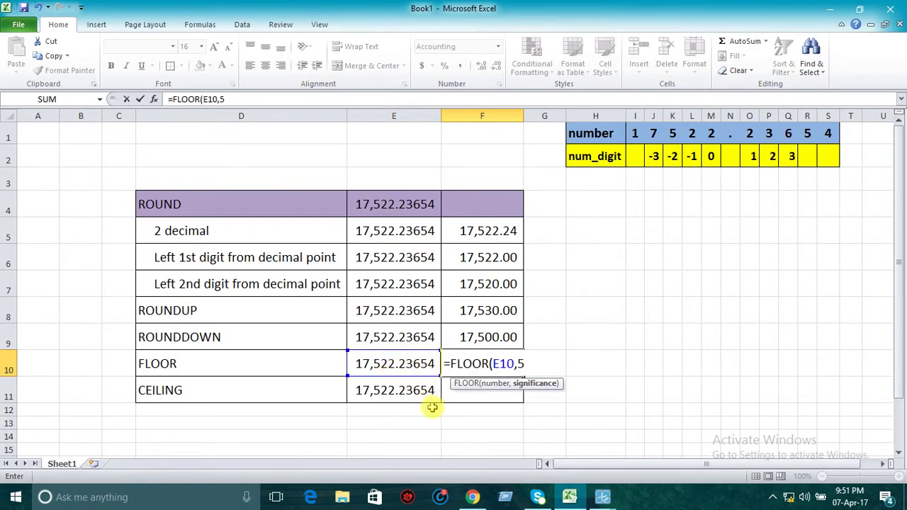
text())
key(Return)
click(487, 364)
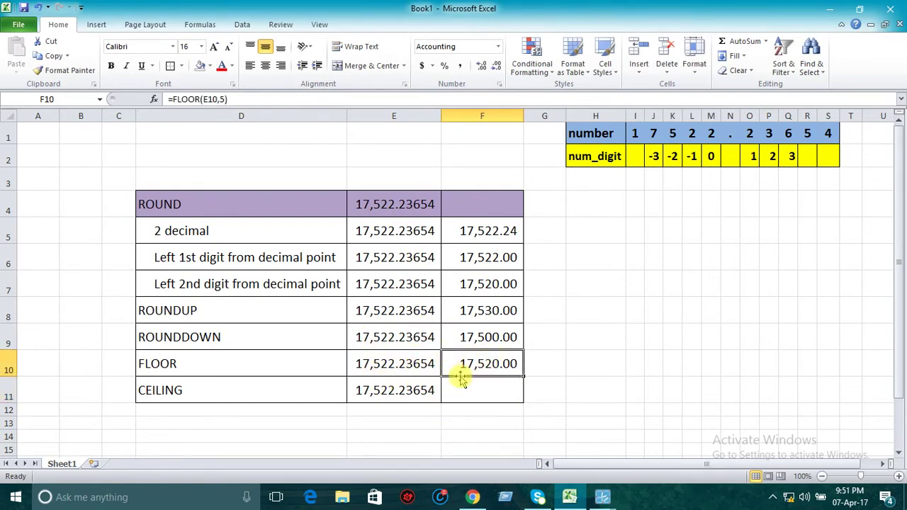
Change the FLOOR significance in F10 from 5 to 10
click(223, 99)
click(224, 99)
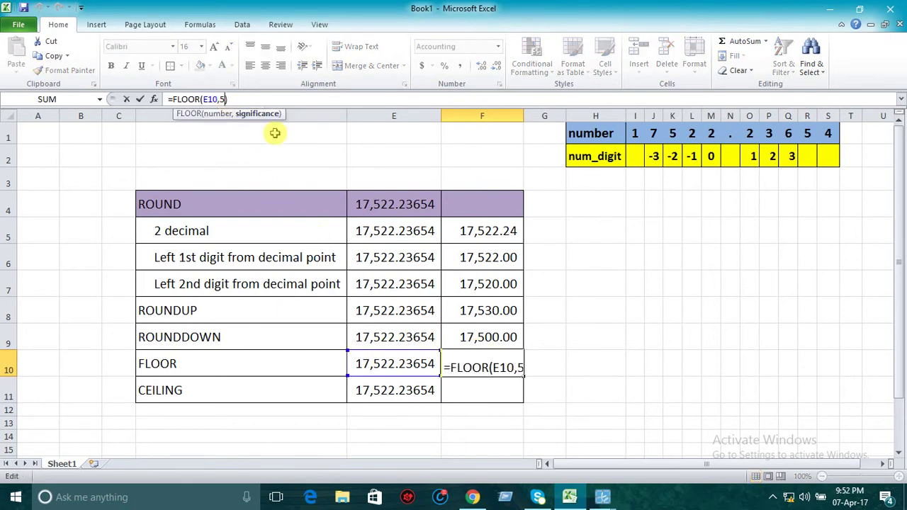
key(BackSpace)
text(10)
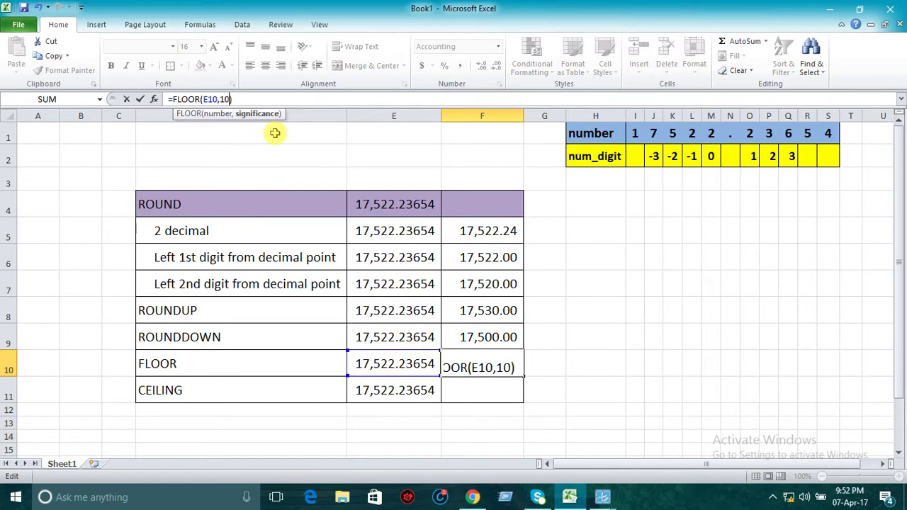
click(516, 366)
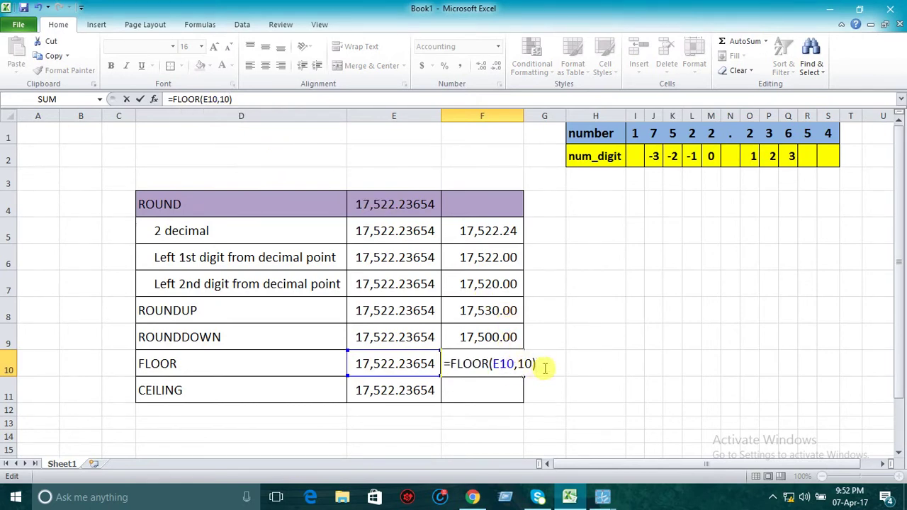
key(Return)
click(508, 364)
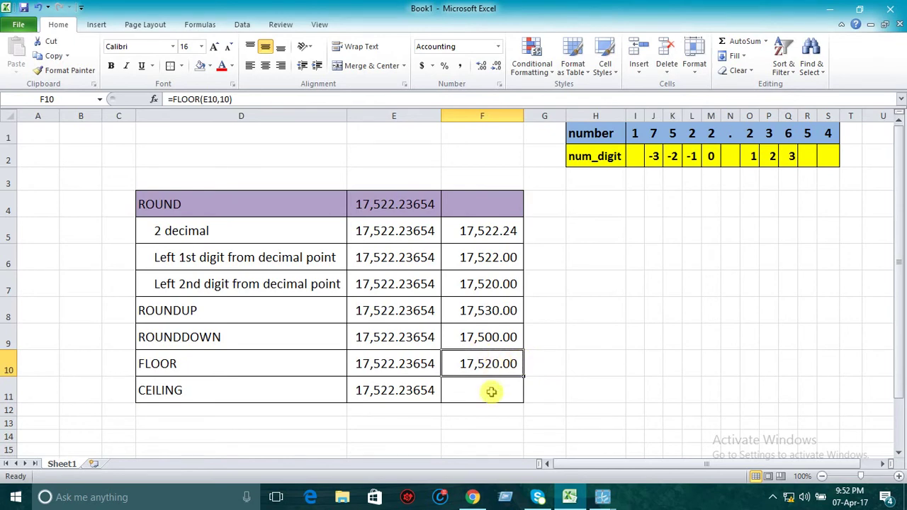
click(491, 392)
click(496, 363)
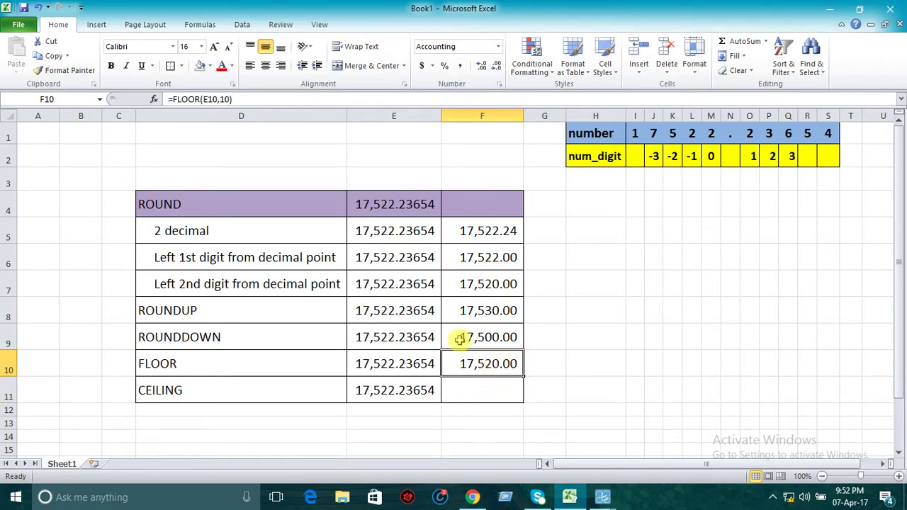
Change the FLOOR significance to 25 so F10 shows 17,500.00
click(224, 99)
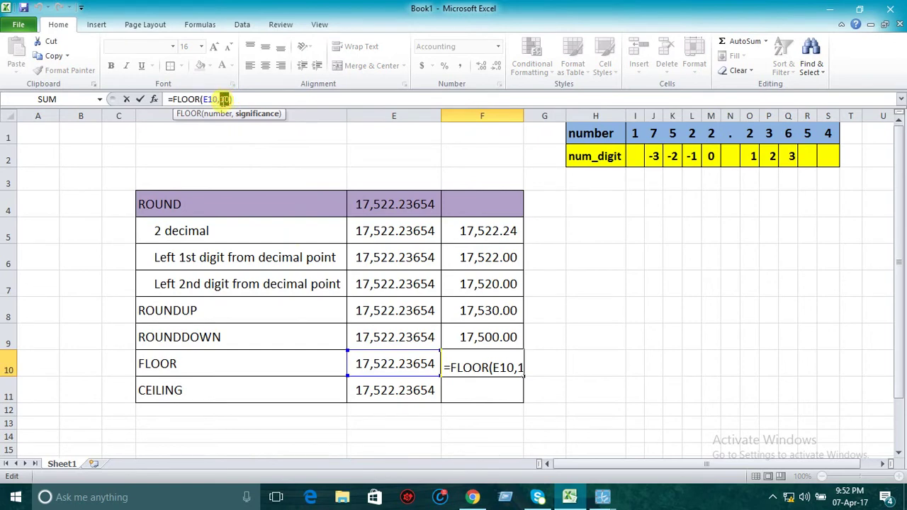
text(25)
key(Return)
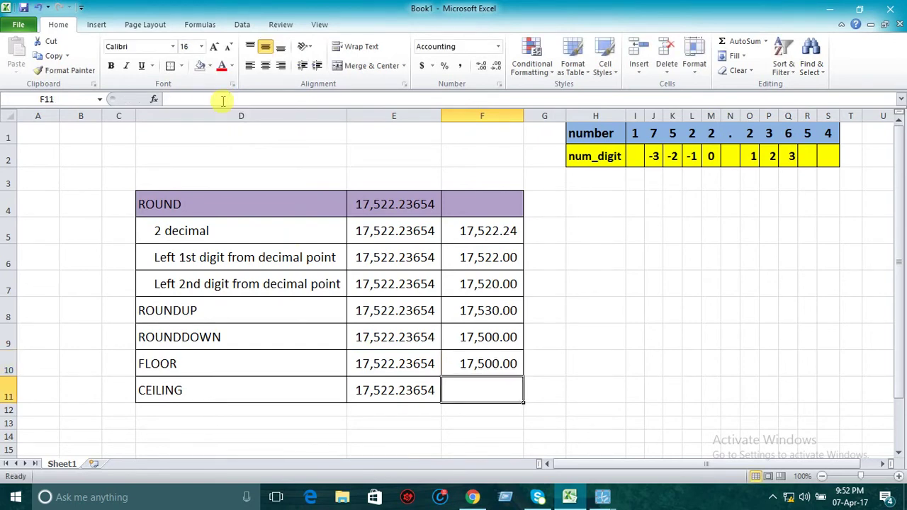
click(461, 360)
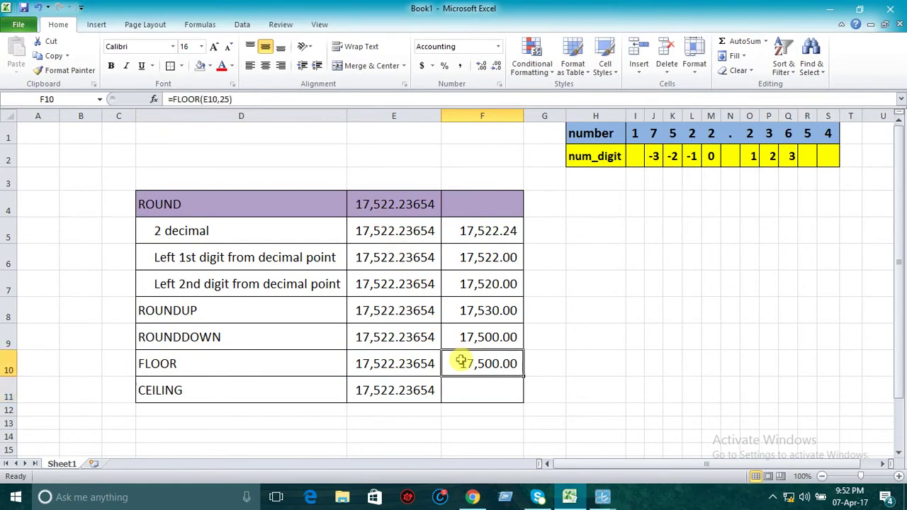
click(489, 386)
click(490, 362)
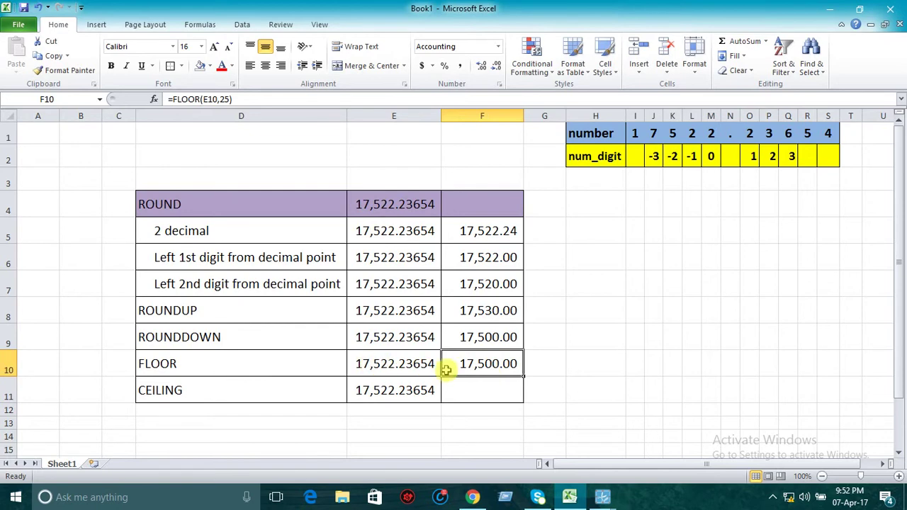
click(477, 387)
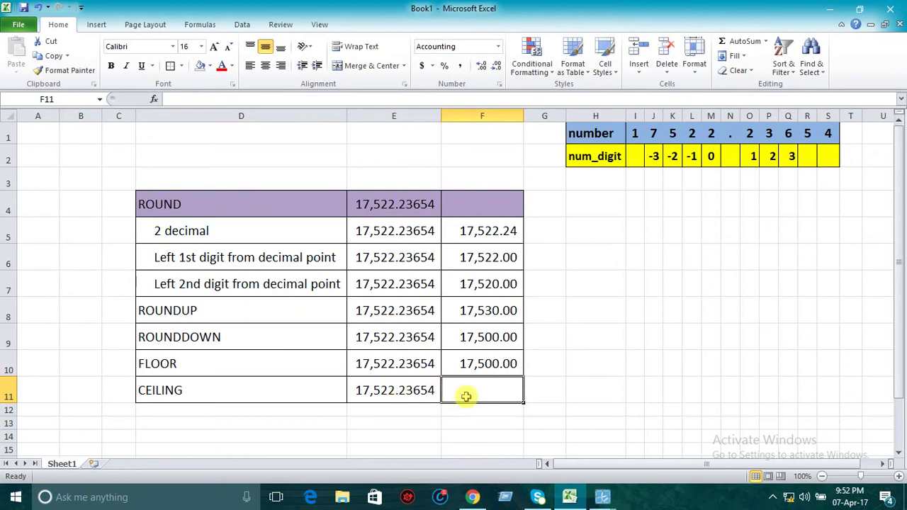
Enter =CEILING(E11,10) in F11, returning 17,530.00
text(=)
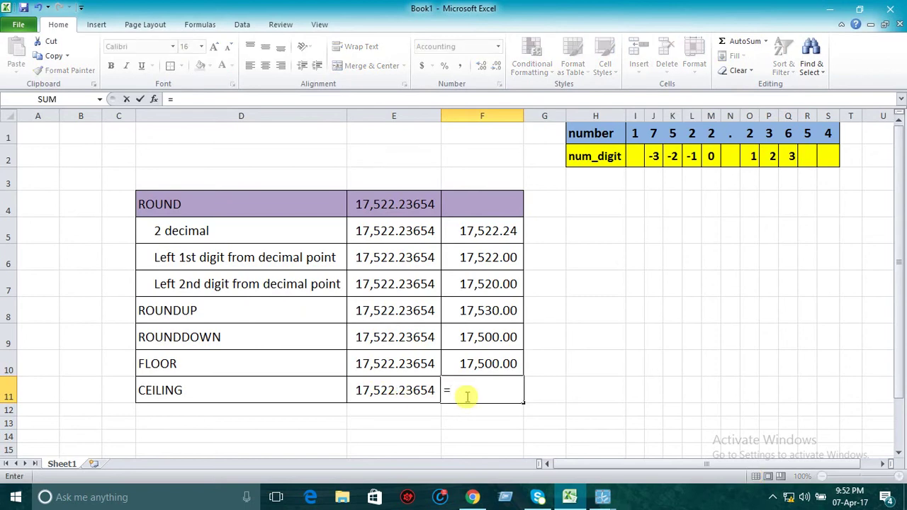
text(c)
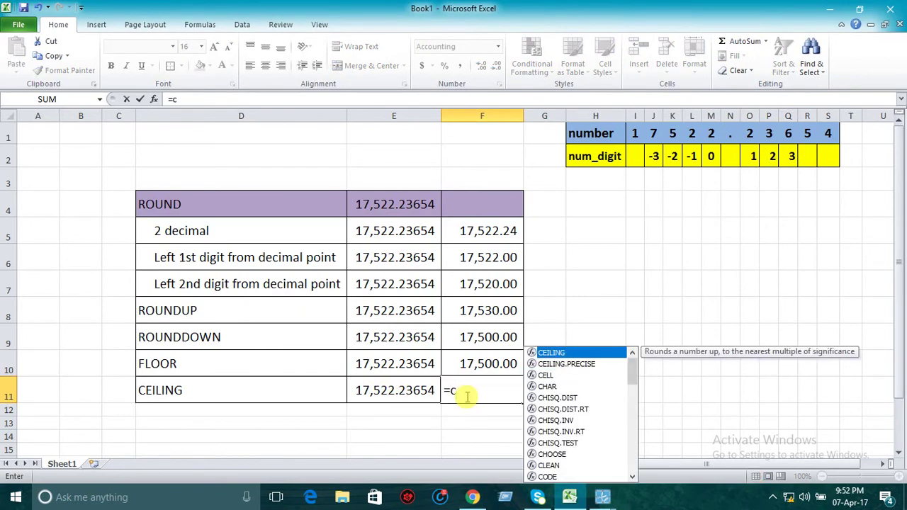
text(e)
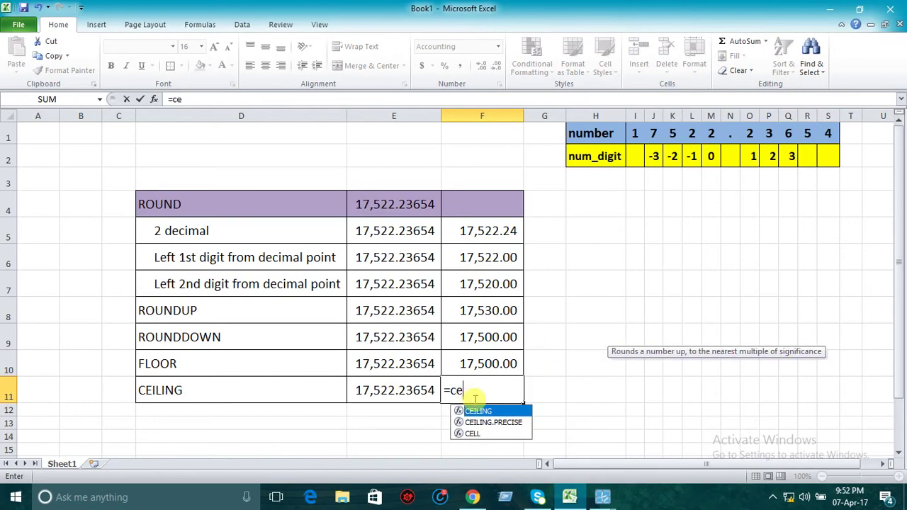
double_click(478, 412)
click(412, 395)
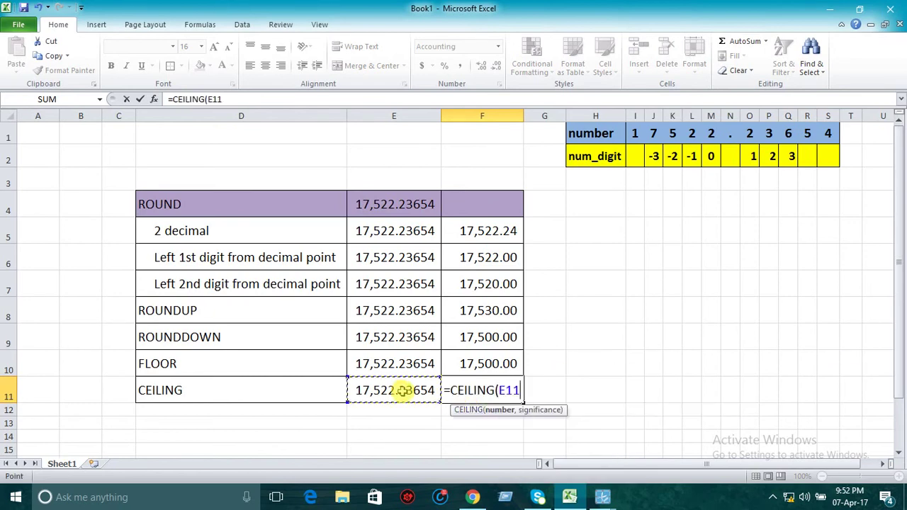
text(,10)
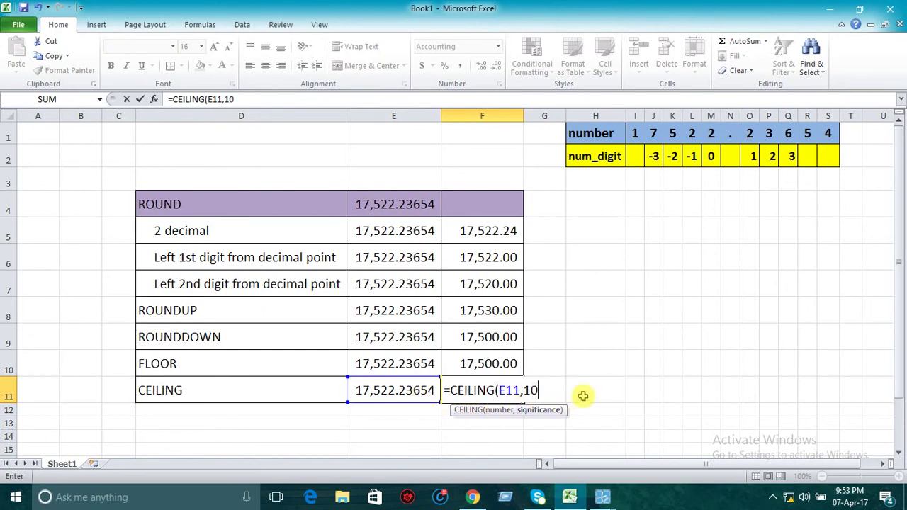
key(Return)
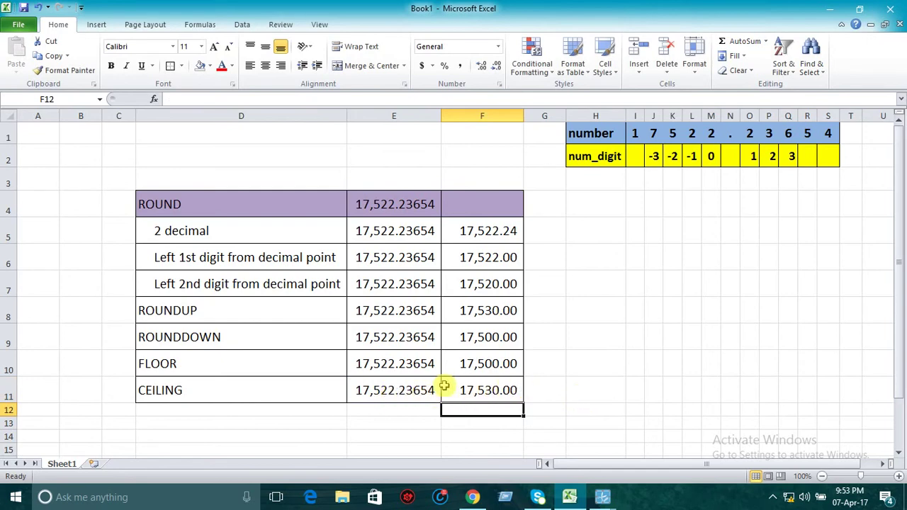
click(490, 390)
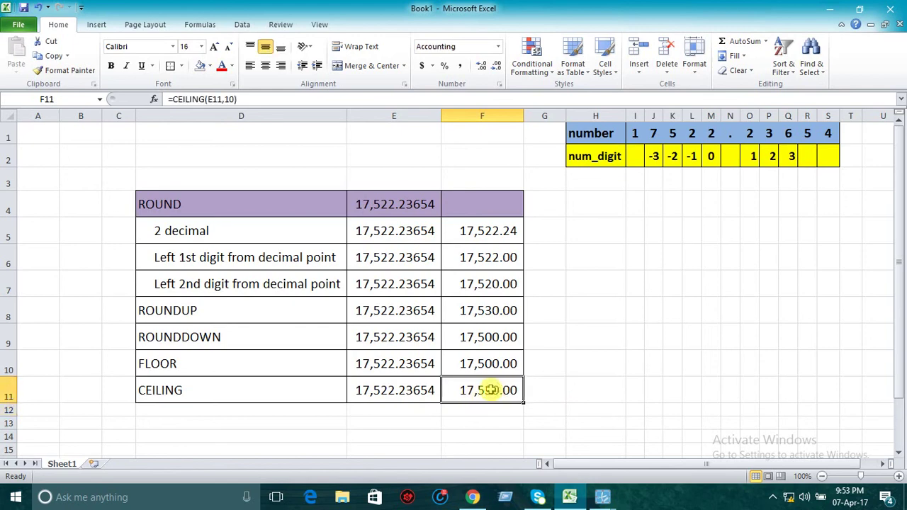
click(567, 386)
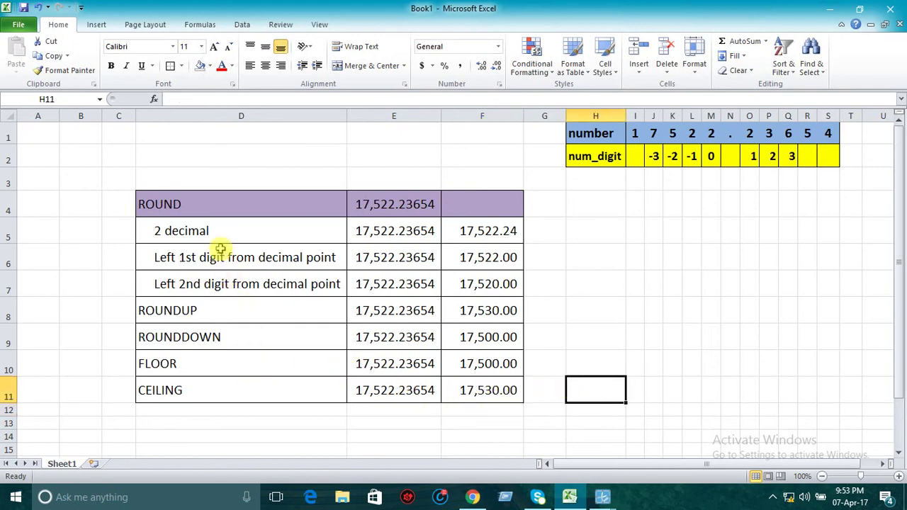
click(219, 204)
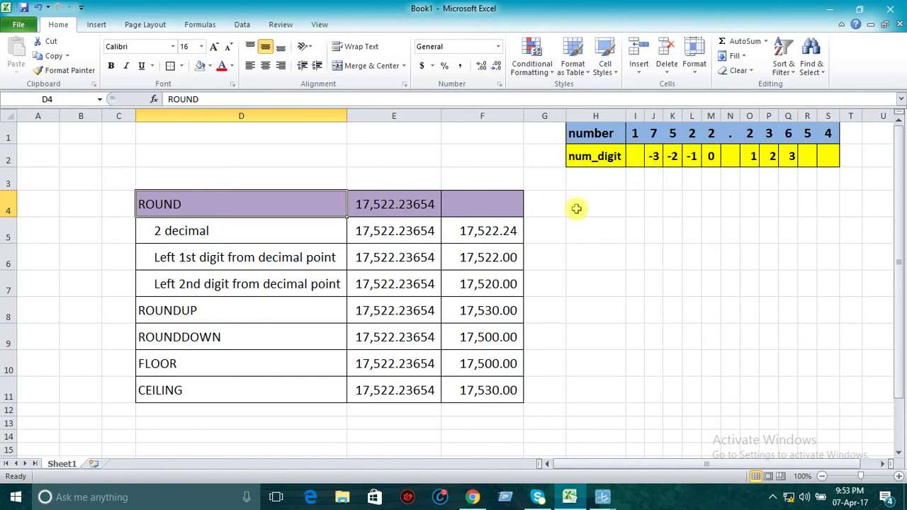
click(283, 314)
click(284, 333)
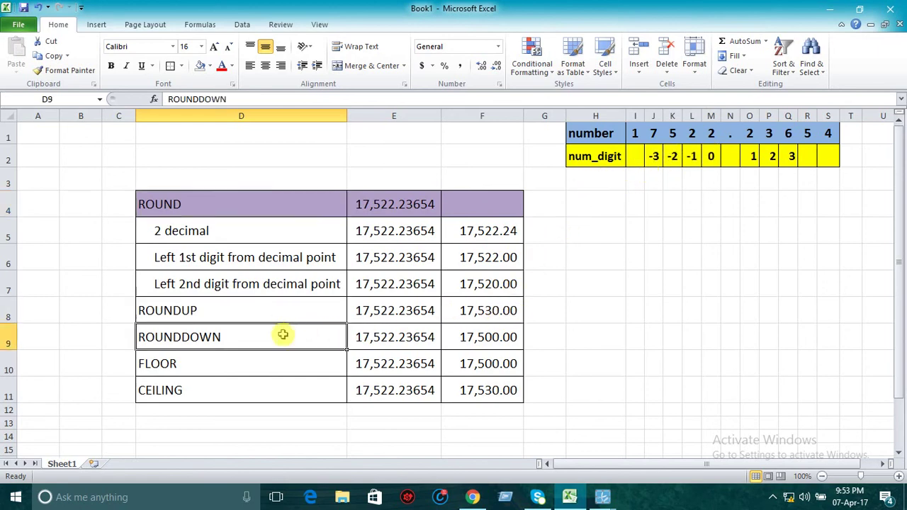
click(457, 306)
click(480, 335)
click(486, 309)
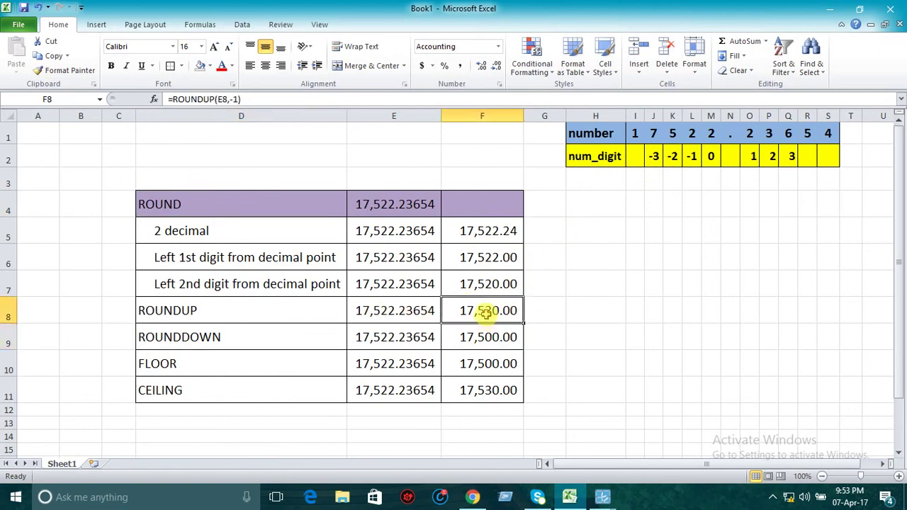
click(492, 338)
click(496, 311)
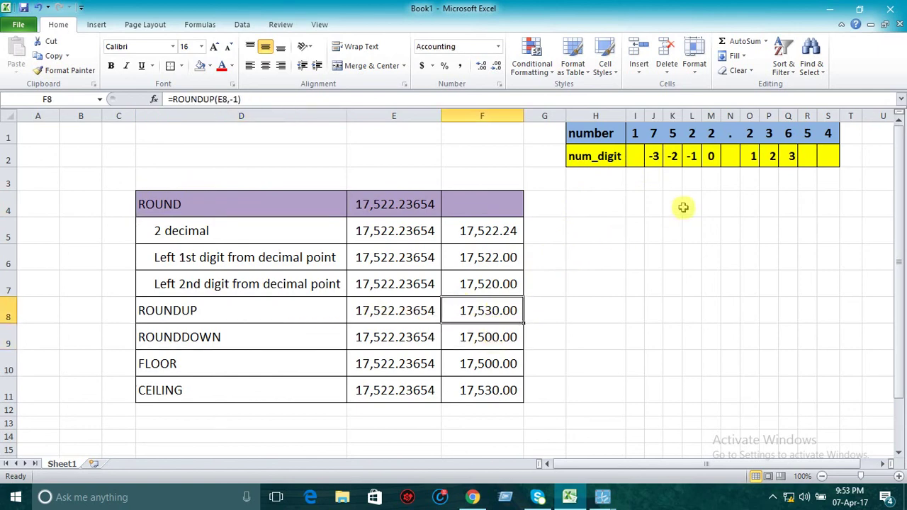
click(503, 337)
click(488, 362)
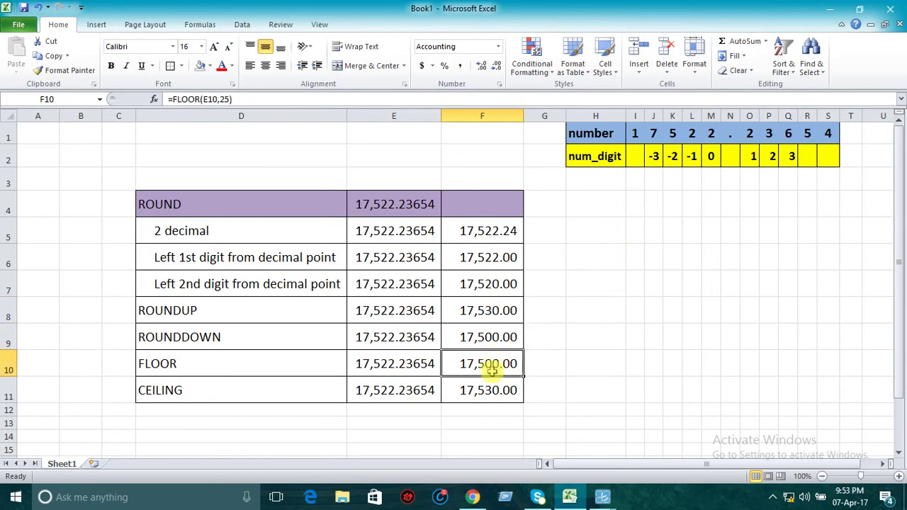
click(486, 390)
click(486, 364)
click(486, 386)
click(489, 364)
click(489, 387)
click(492, 365)
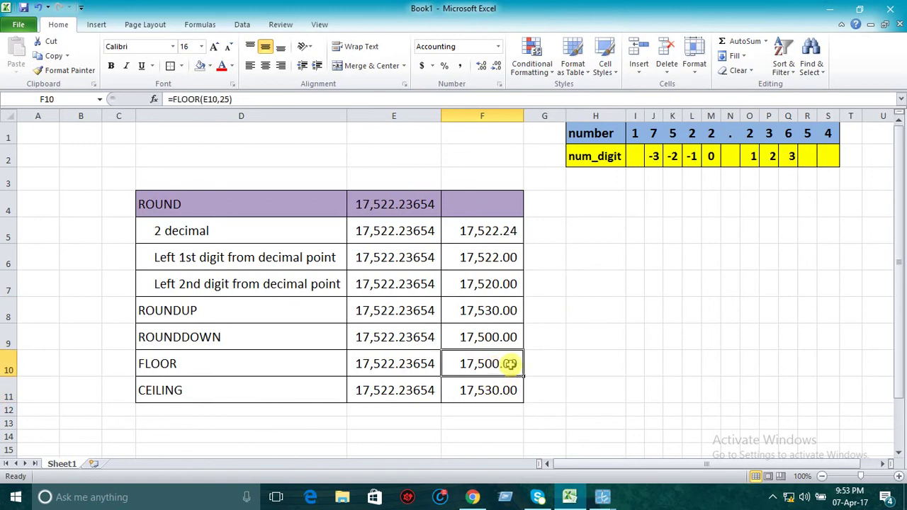
click(635, 313)
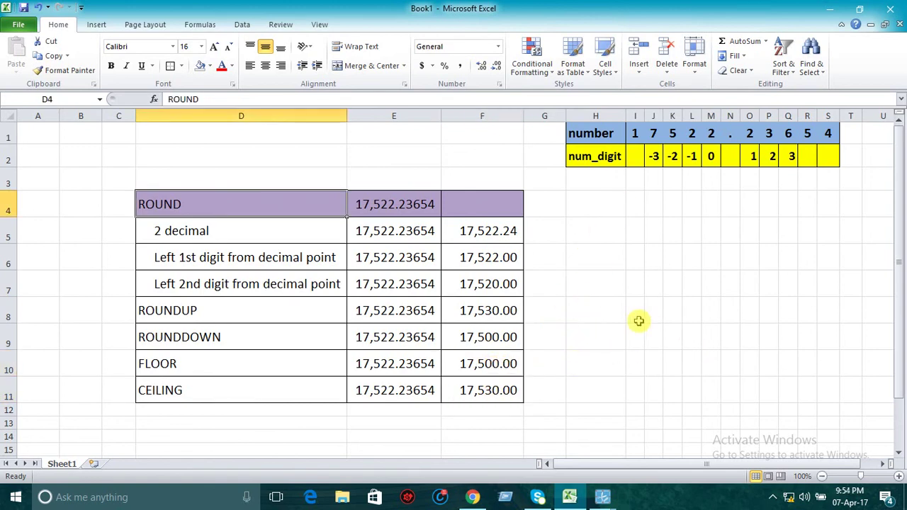
click(275, 210)
click(248, 306)
click(239, 334)
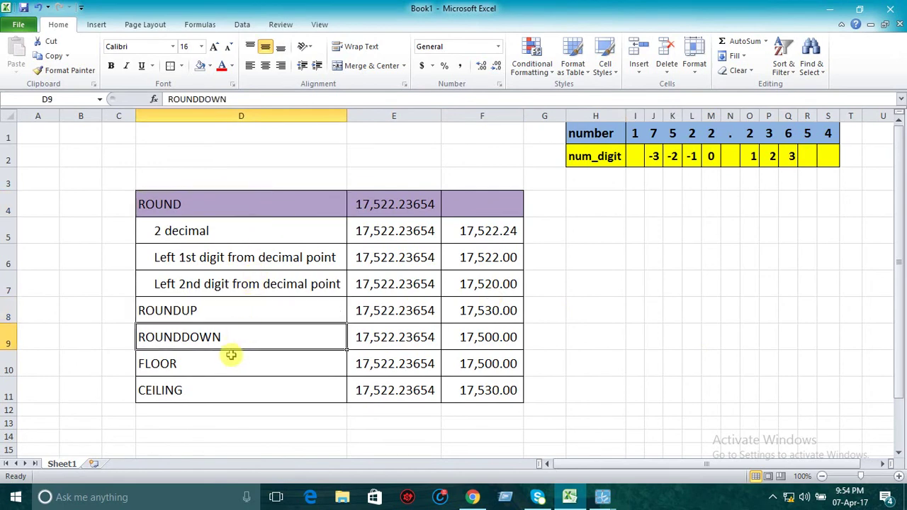
click(231, 355)
click(227, 389)
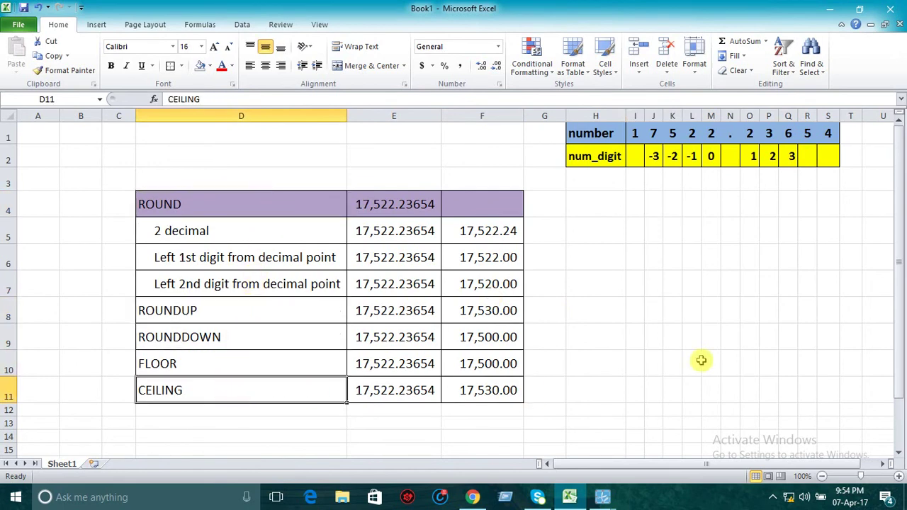